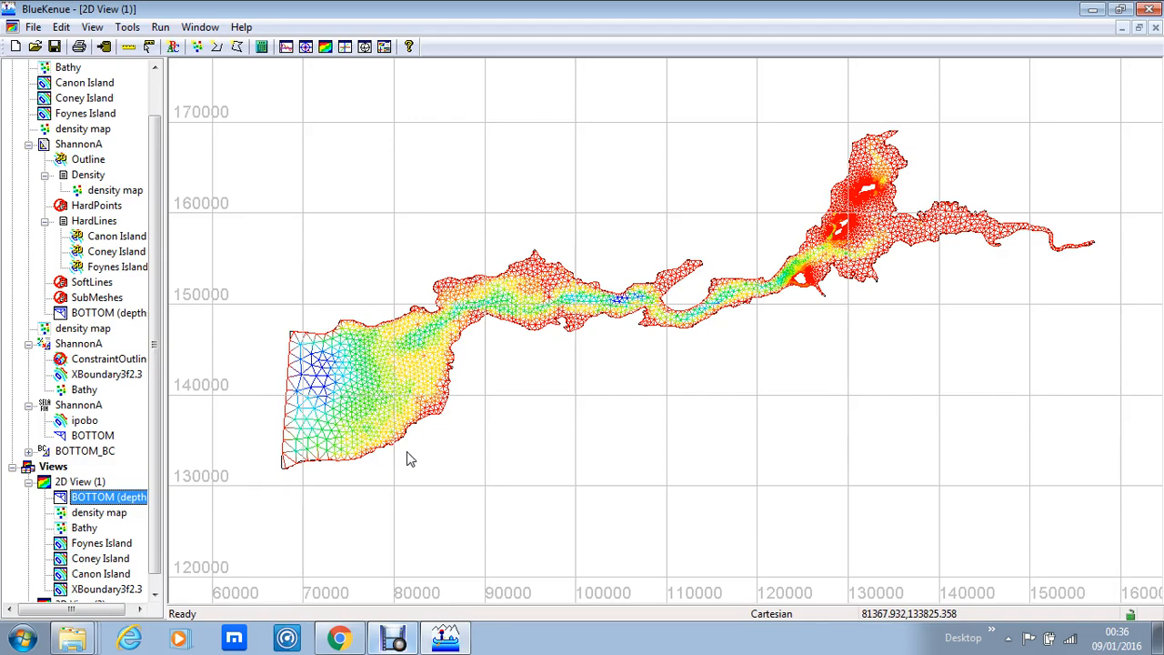
Hide the BOTTOM (depths) mesh in 2D View (1) and collapse the expanded ShannonA entries and 2D View (1) in the workspace tree
{"action": "right_click", "coordinate": [93, 498]}
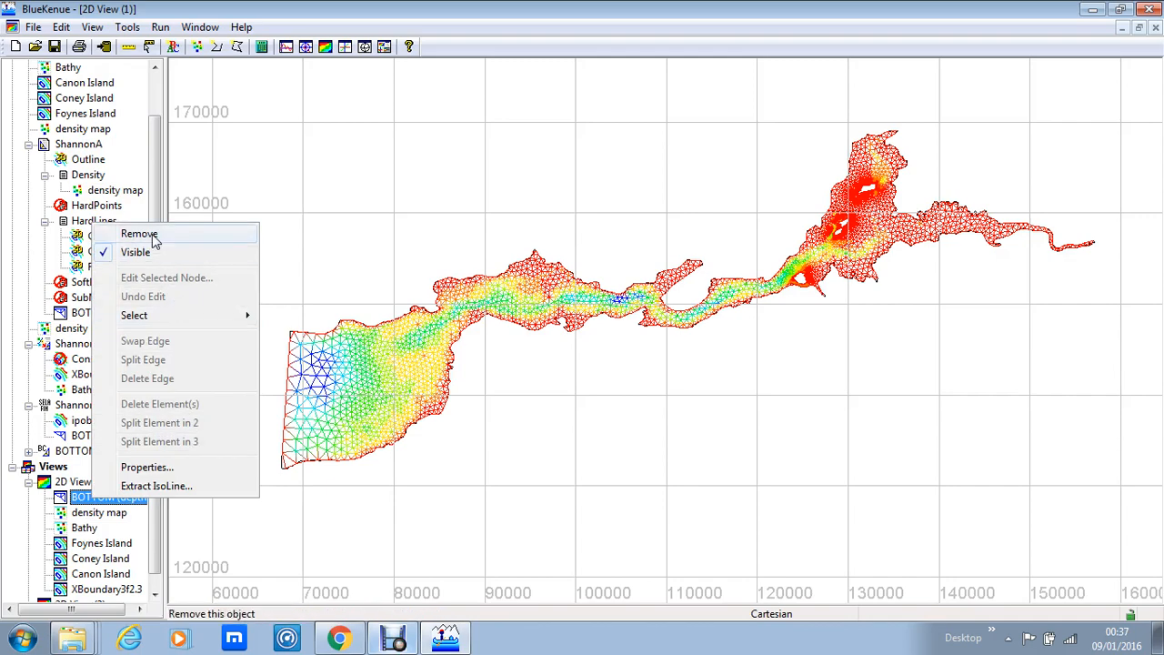
{"action": "left_click", "coordinate": [136, 252]}
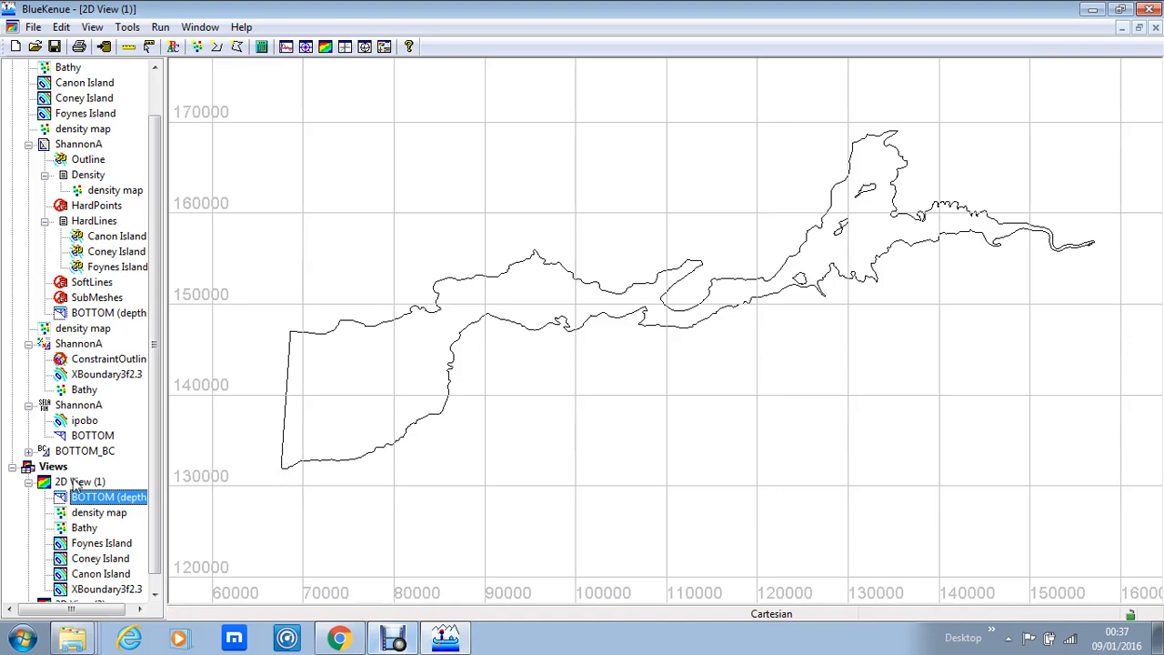
{"action": "scroll", "coordinate": [157, 157], "scroll_direction": "up", "scroll_amount": 1}
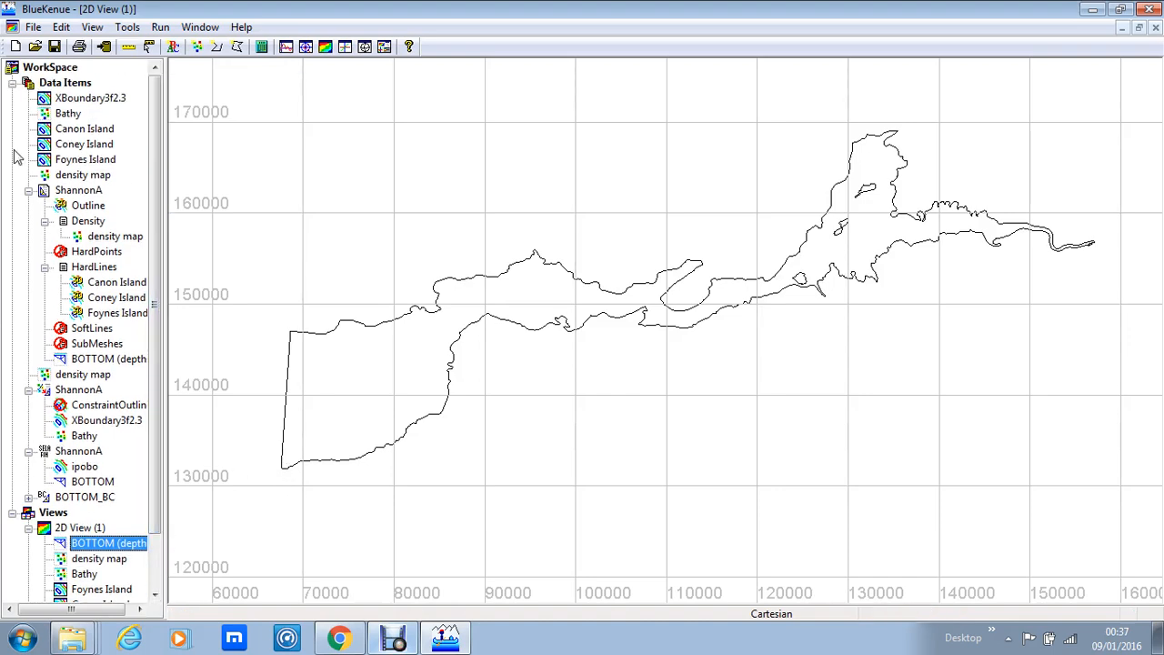
{"action": "left_click", "coordinate": [29, 191]}
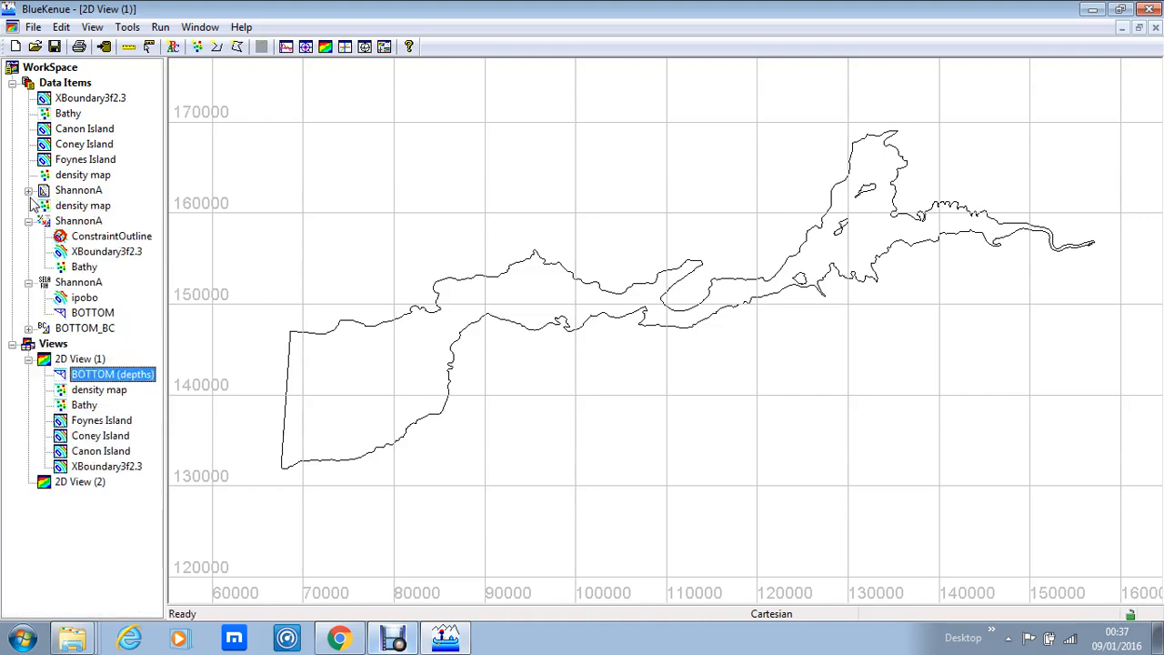
{"action": "left_click", "coordinate": [28, 221]}
{"action": "left_click", "coordinate": [28, 236]}
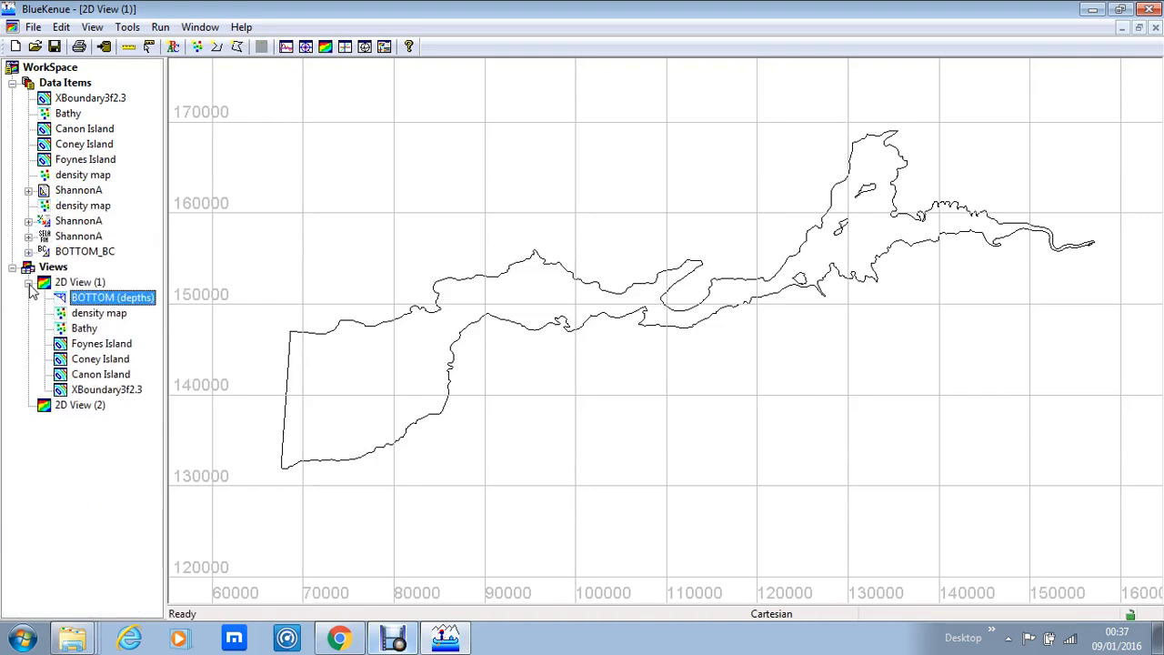
{"action": "left_click", "coordinate": [28, 283]}
Create a new Boundary Conditions (Conlim) object from the first BOTTOM mesh among the available t3s objects
{"action": "left_click", "coordinate": [37, 27]}
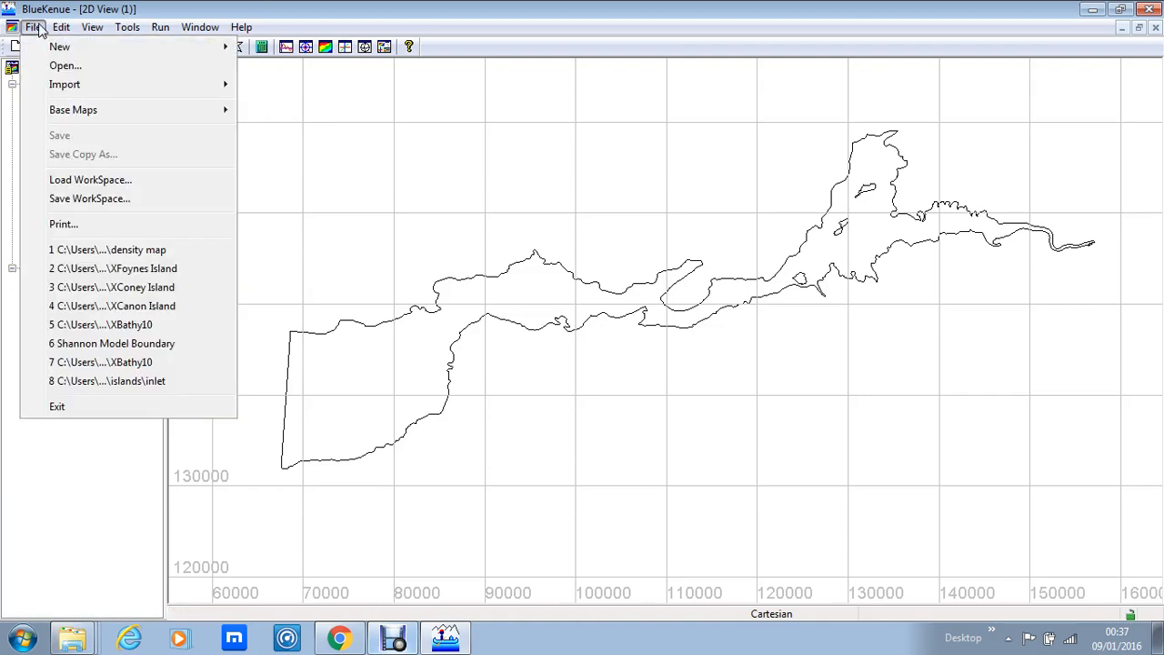
{"action": "mouse_move", "coordinate": [60, 55]}
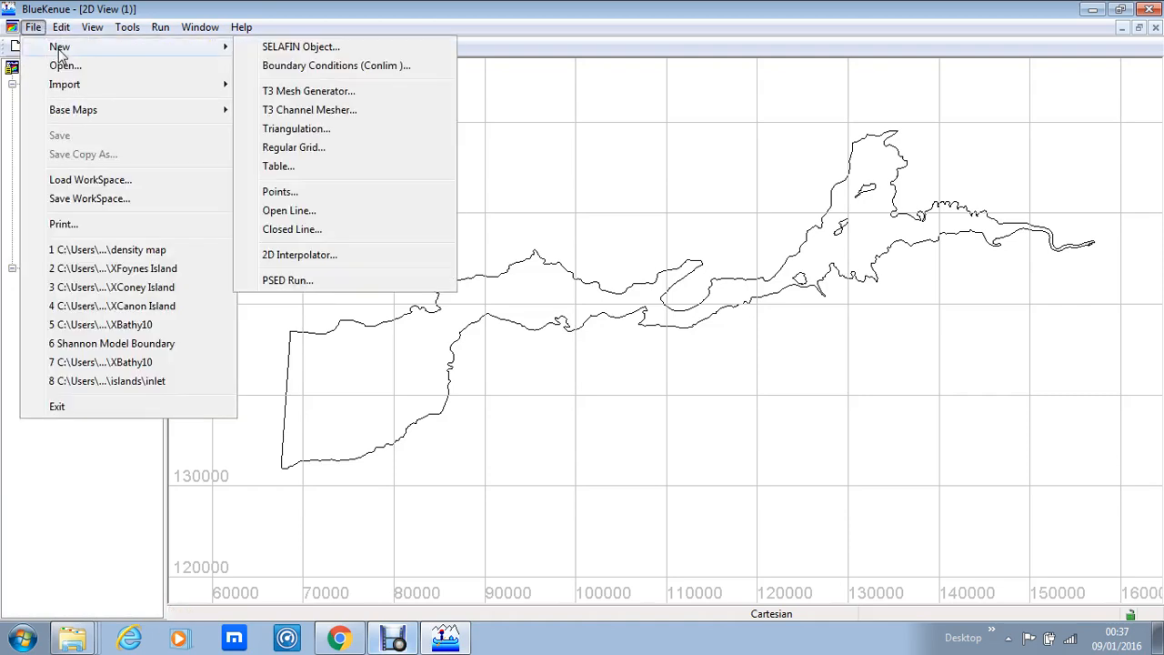
{"action": "left_click", "coordinate": [313, 67]}
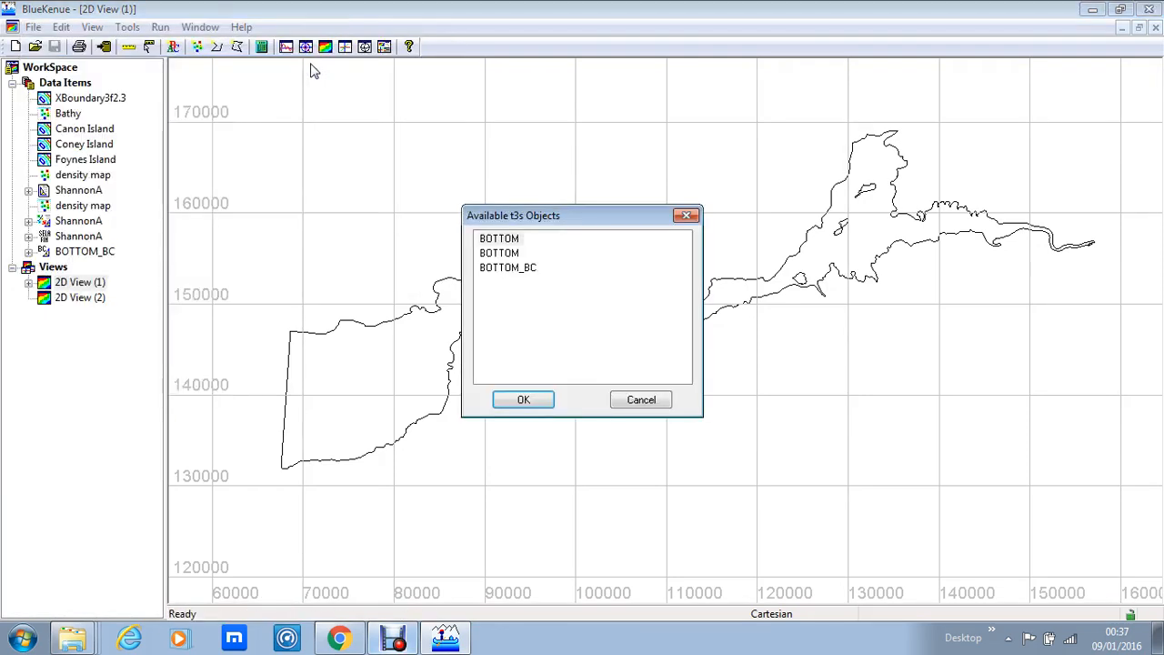
{"action": "left_click", "coordinate": [515, 240]}
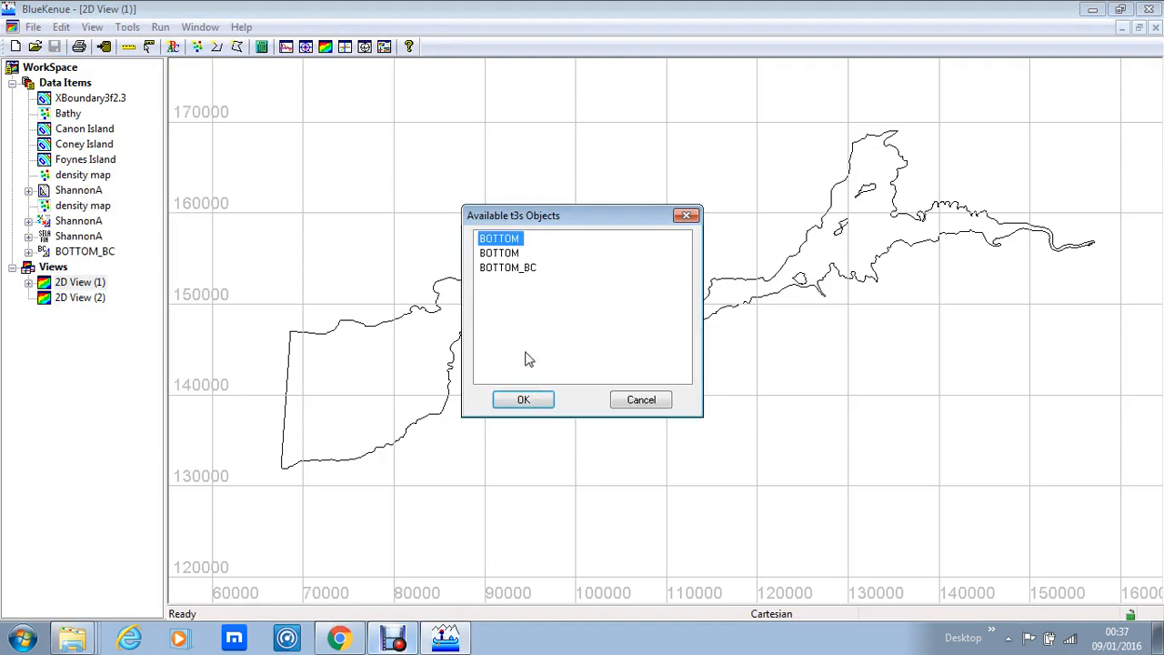
{"action": "left_click", "coordinate": [524, 400]}
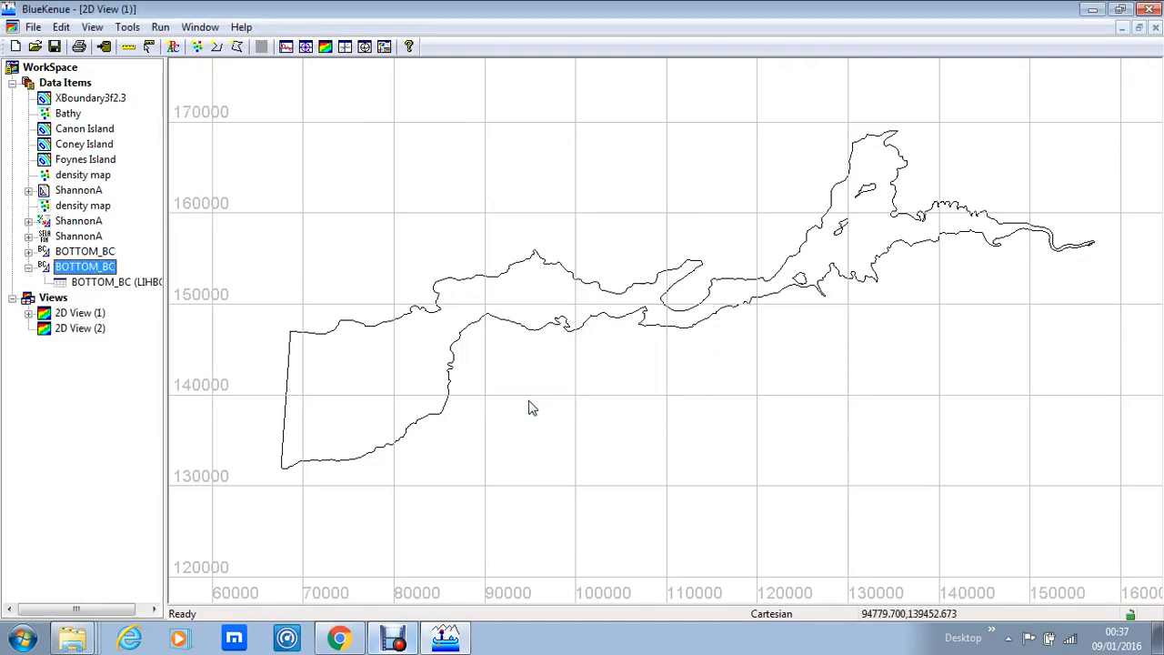
{"action": "left_click", "coordinate": [87, 281]}
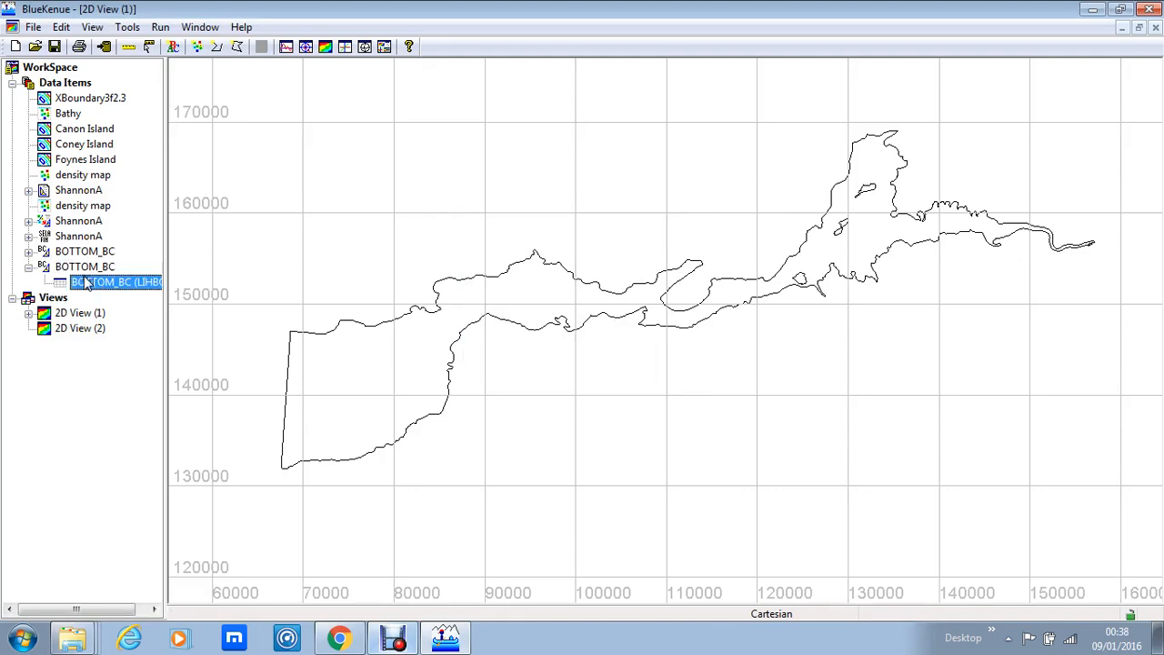
{"action": "left_click", "coordinate": [82, 328]}
{"action": "left_click", "coordinate": [54, 298]}
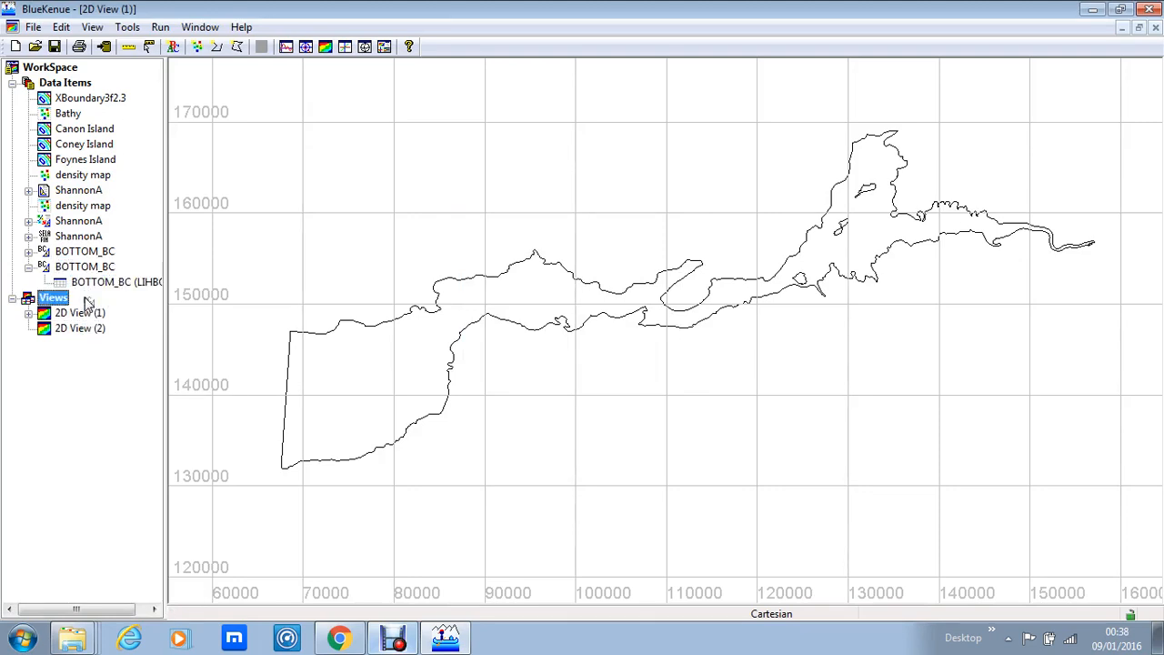
{"action": "left_click", "coordinate": [86, 266]}
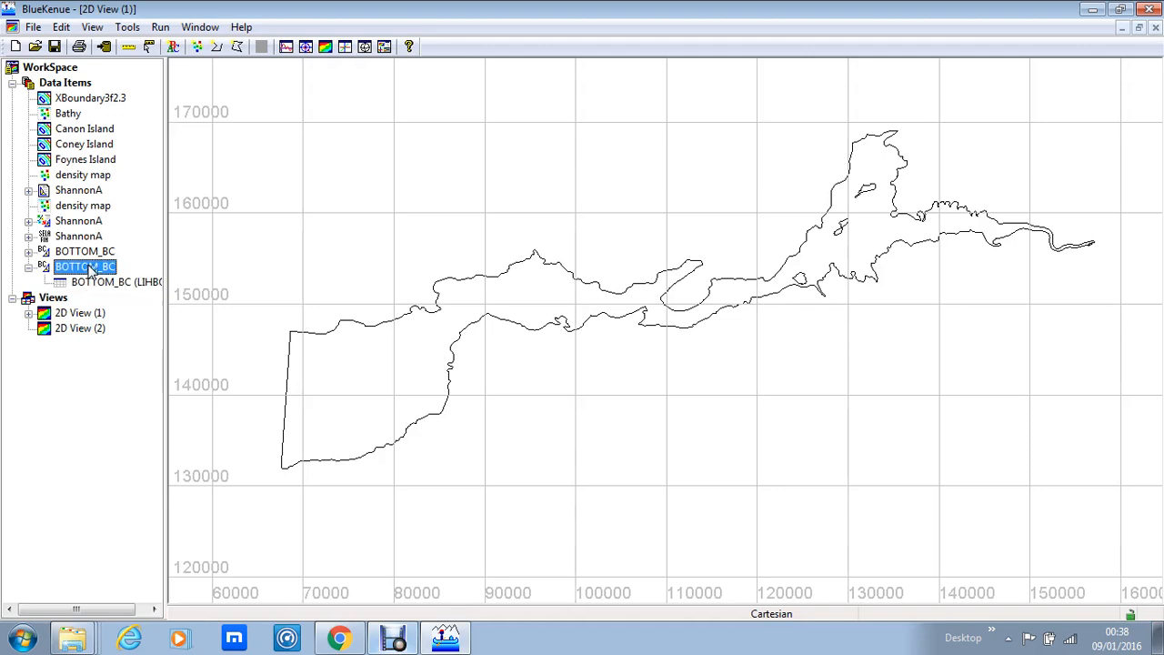
{"action": "left_click", "coordinate": [325, 46]}
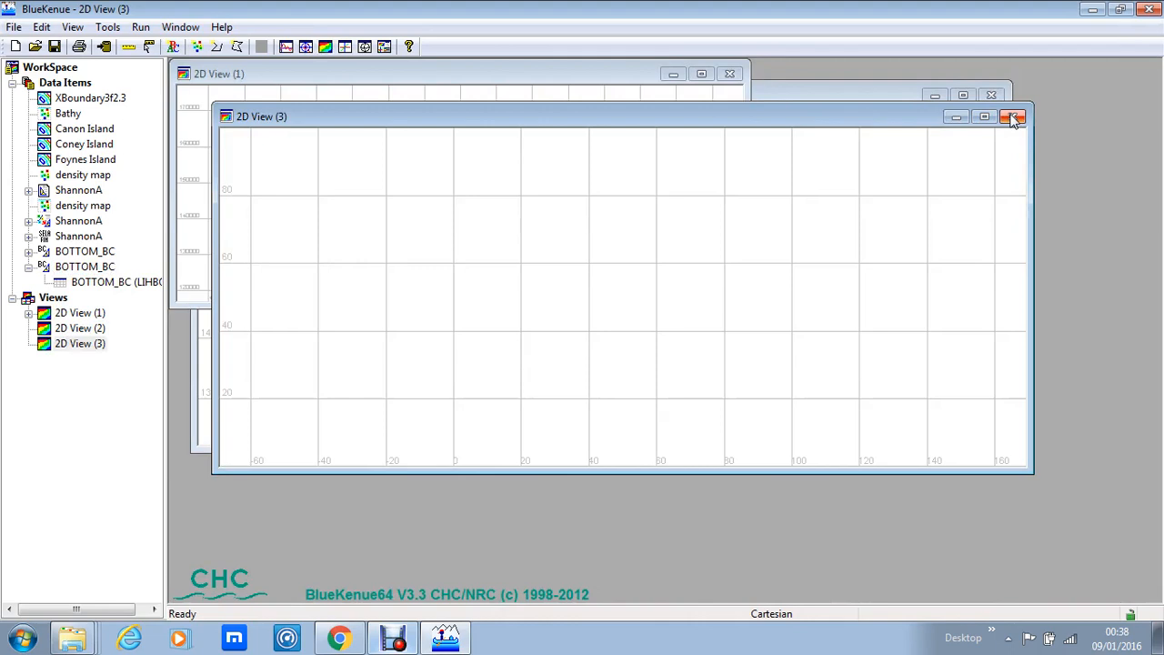
{"action": "left_click", "coordinate": [1014, 118]}
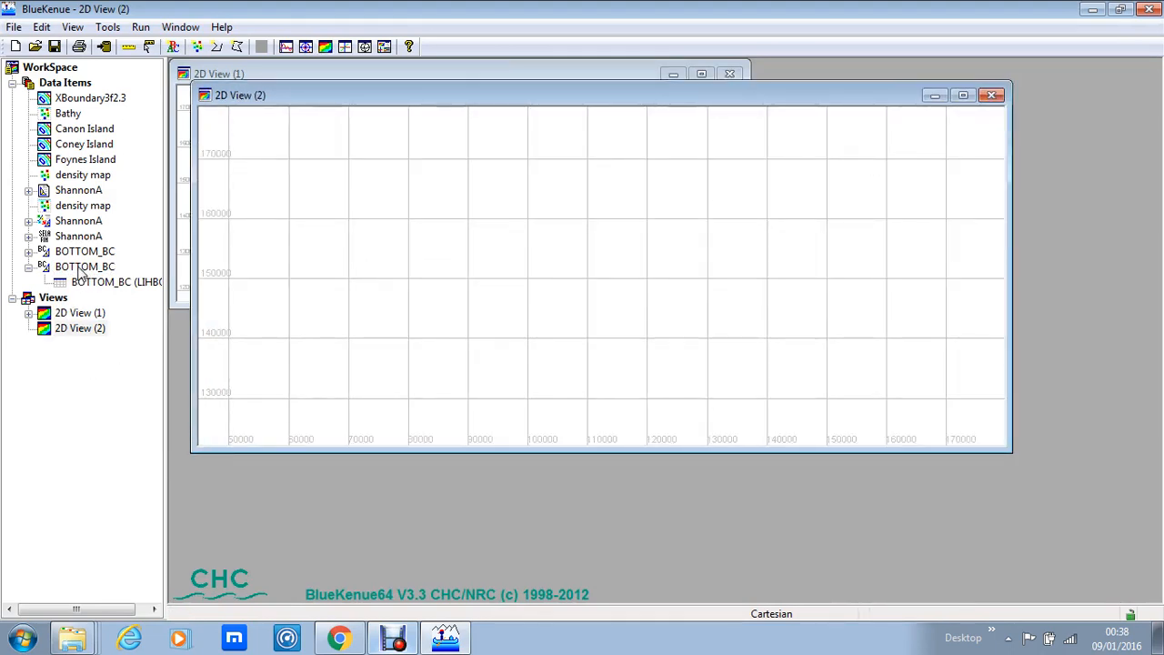
Display the new BOTTOM_BC object in 2D View (2), with the view maximized and the whole estuary mesh in sight
{"action": "left_click_drag", "start_coordinate": [78, 267], "coordinate": [85, 332]}
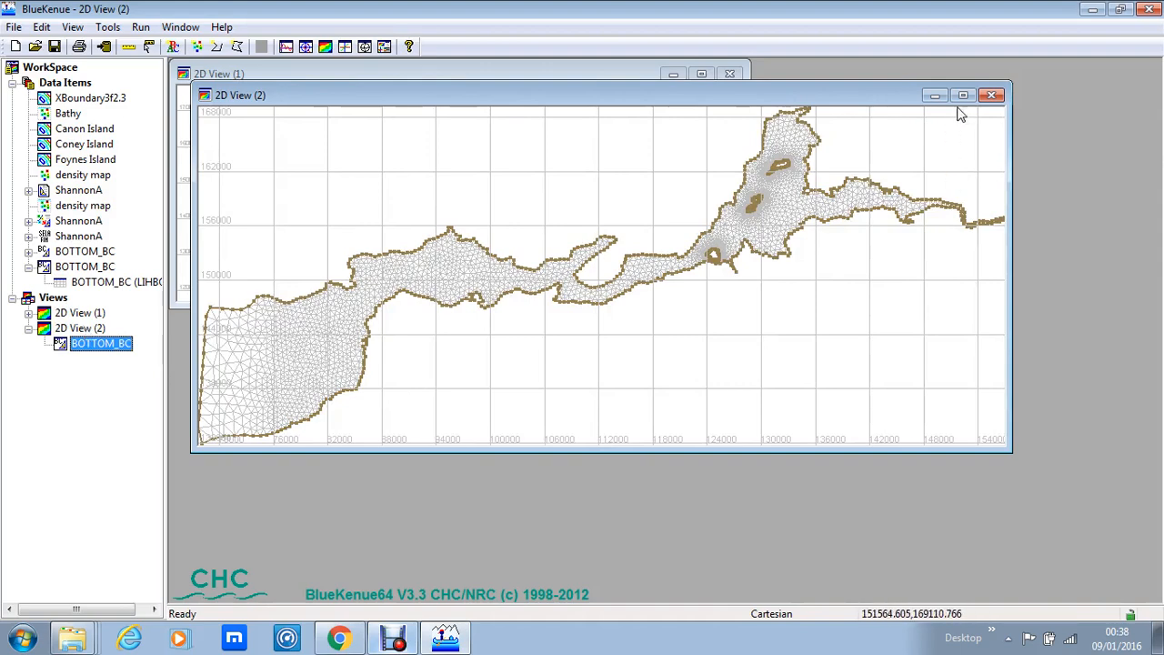
{"action": "left_click", "coordinate": [963, 95]}
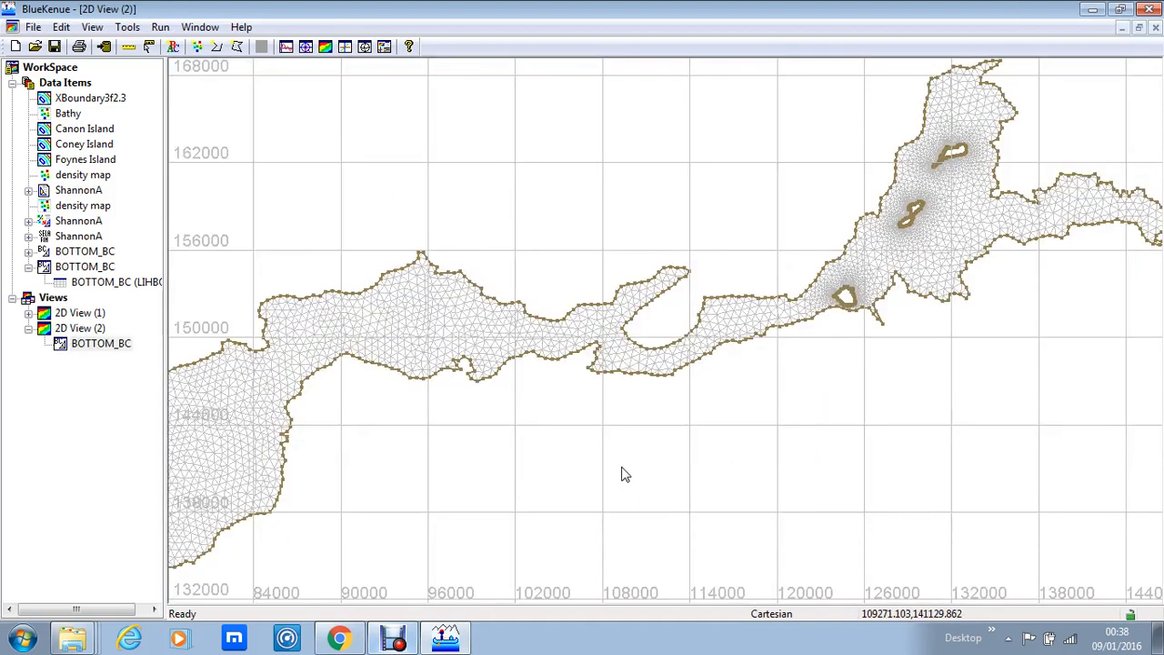
{"action": "scroll", "coordinate": [624, 474], "scroll_direction": "down", "scroll_amount": 5}
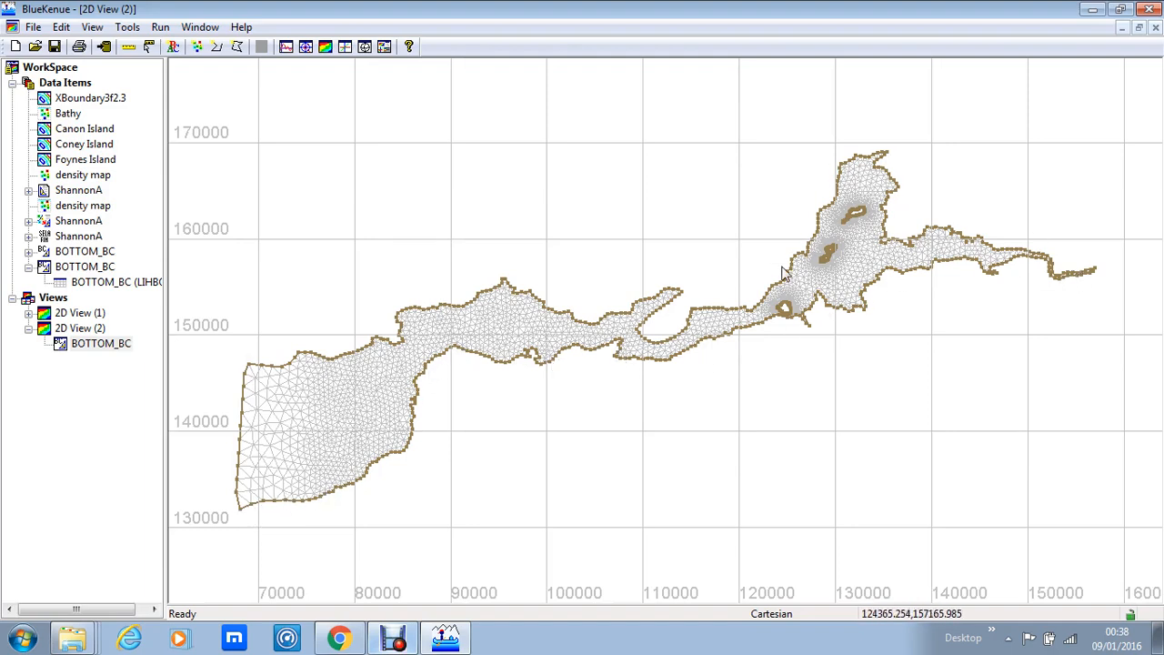
Add a boundary segment along the mesh's western seaward edge, from its northern corner node to its southern corner node
{"action": "left_click", "coordinate": [249, 365]}
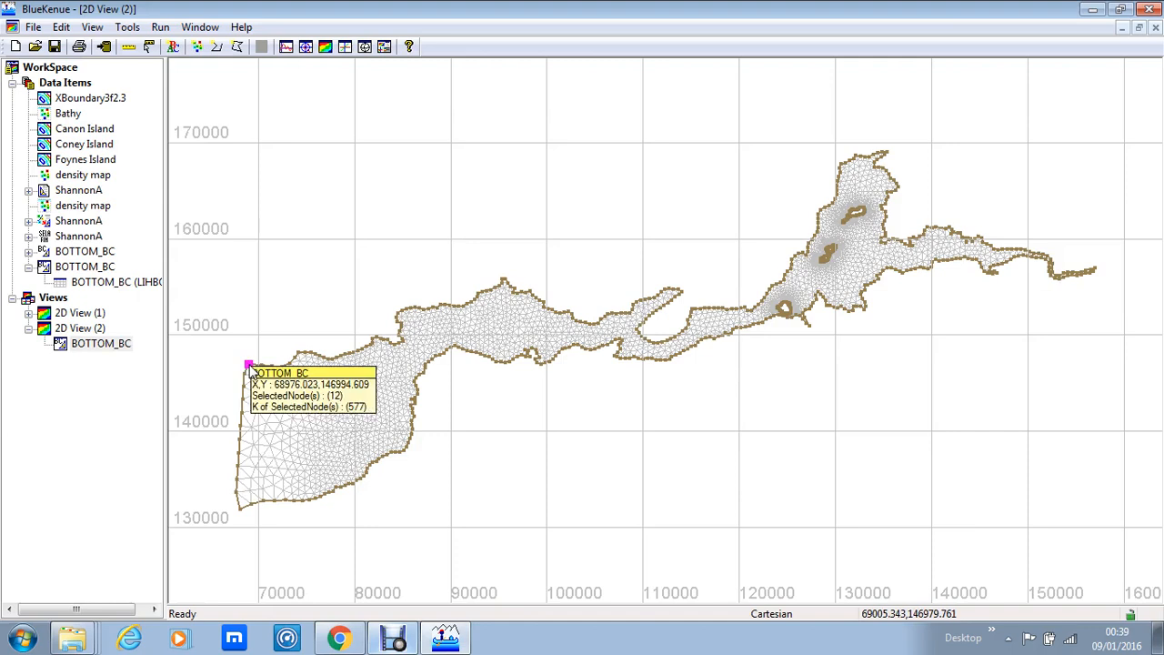
{"action": "left_click", "coordinate": [240, 508], "text": "shift"}
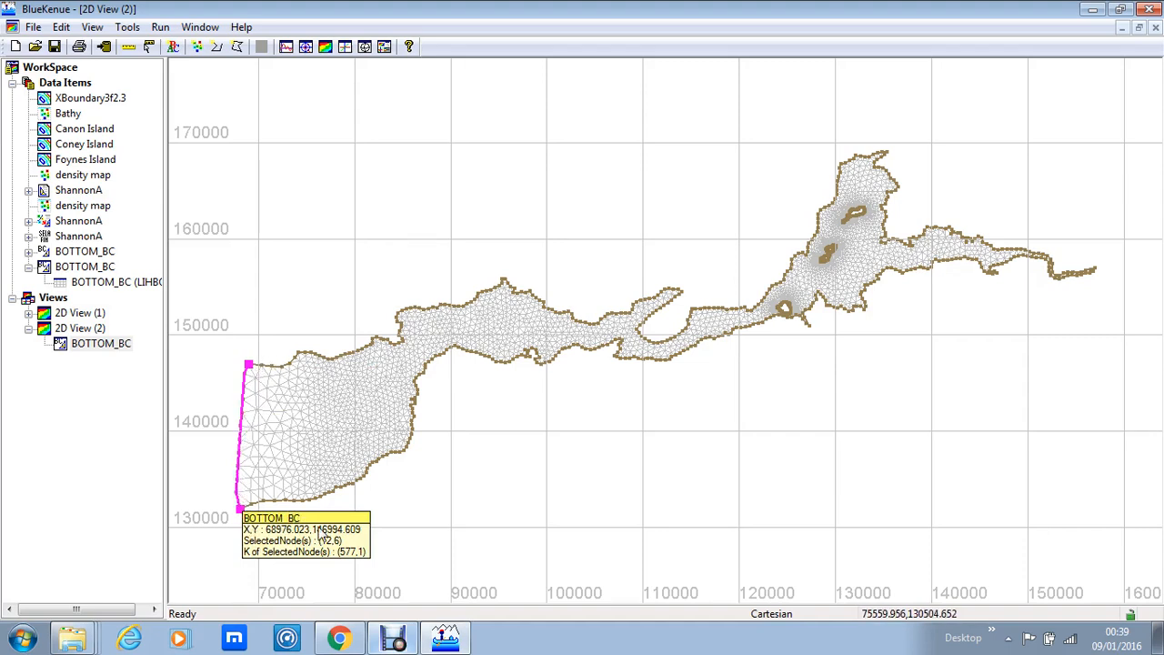
{"action": "right_click", "coordinate": [435, 516]}
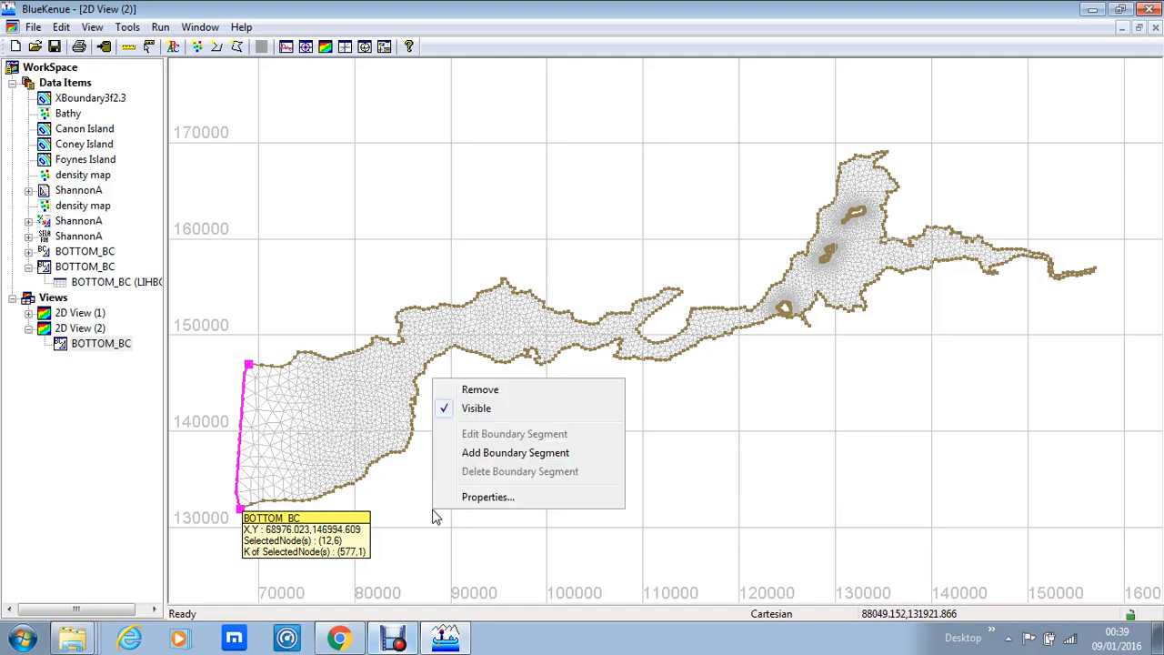
{"action": "left_click", "coordinate": [498, 453]}
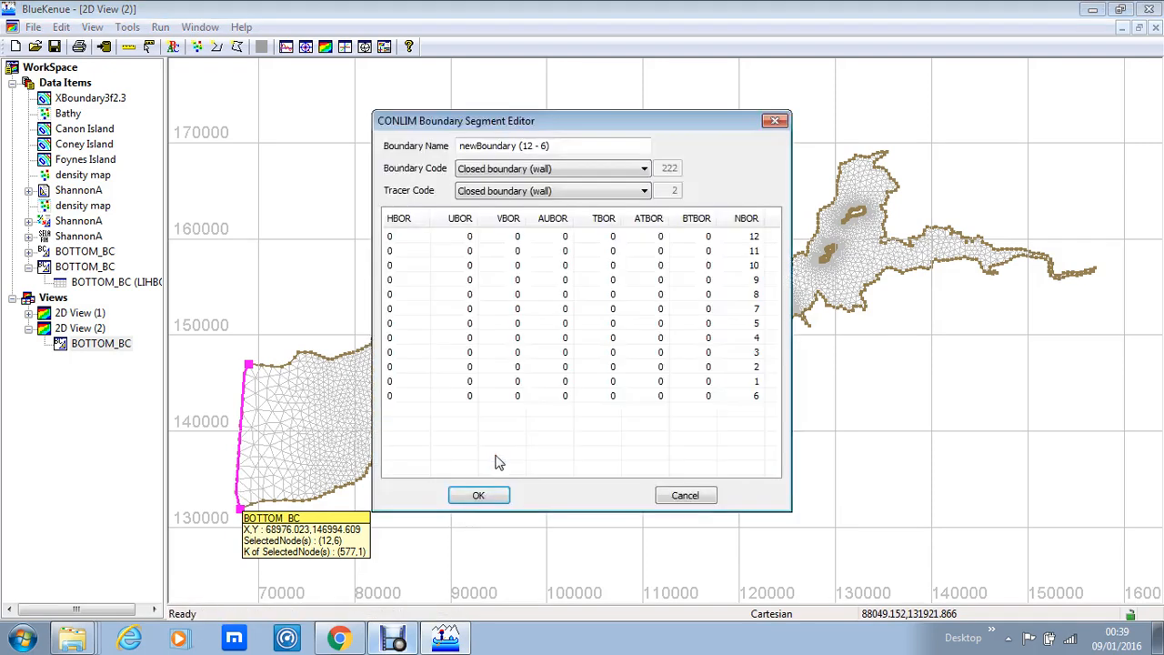
Name the new boundary segment SEA
{"action": "left_click_drag", "start_coordinate": [582, 148], "coordinate": [404, 146]}
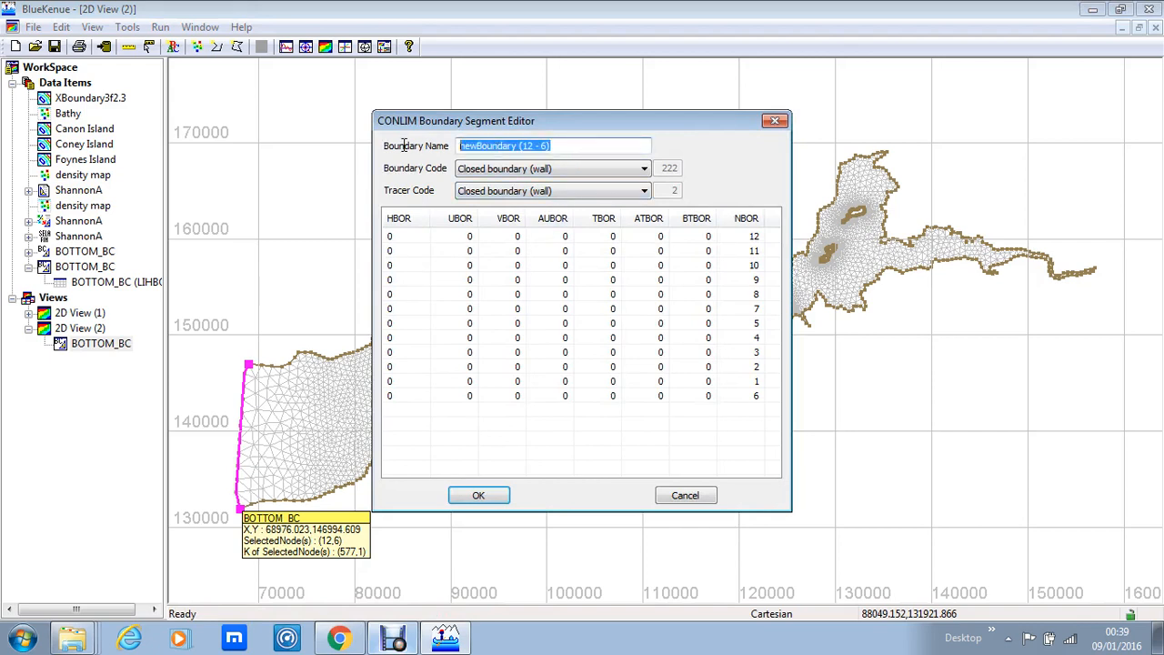
{"action": "type", "text": "op"}
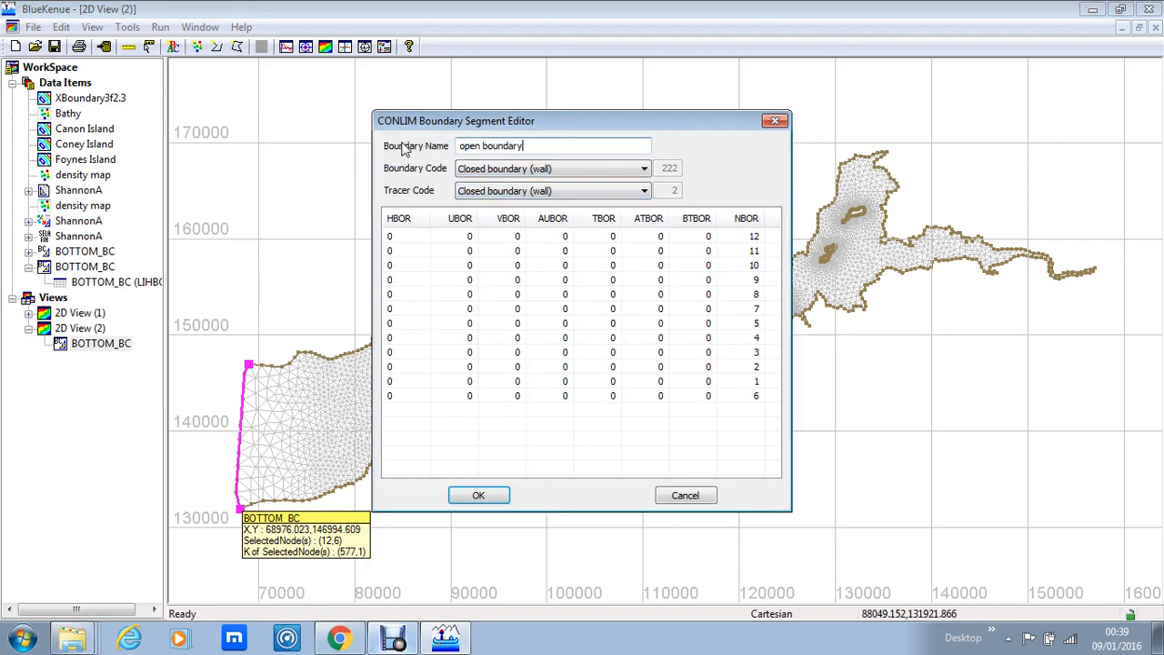
{"action": "type", "text": "en boundar"}
{"action": "key", "text": "BackSpace"}
{"action": "key", "text": "BackSpace"}
{"action": "key", "text": "BackSpace"}
{"action": "key", "text": "BackSpace"}
{"action": "key", "text": "BackSpace"}
{"action": "key", "text": "BackSpace"}
{"action": "key", "text": "BackSpace"}
{"action": "key", "text": "BackSpace"}
{"action": "key", "text": "BackSpace"}
{"action": "key", "text": "BackSpace"}
Set the SEA segment's boundary code to Open boundary with prescribed H and its tracer code to Open boundary with free Tracer
{"action": "left_click", "coordinate": [644, 169]}
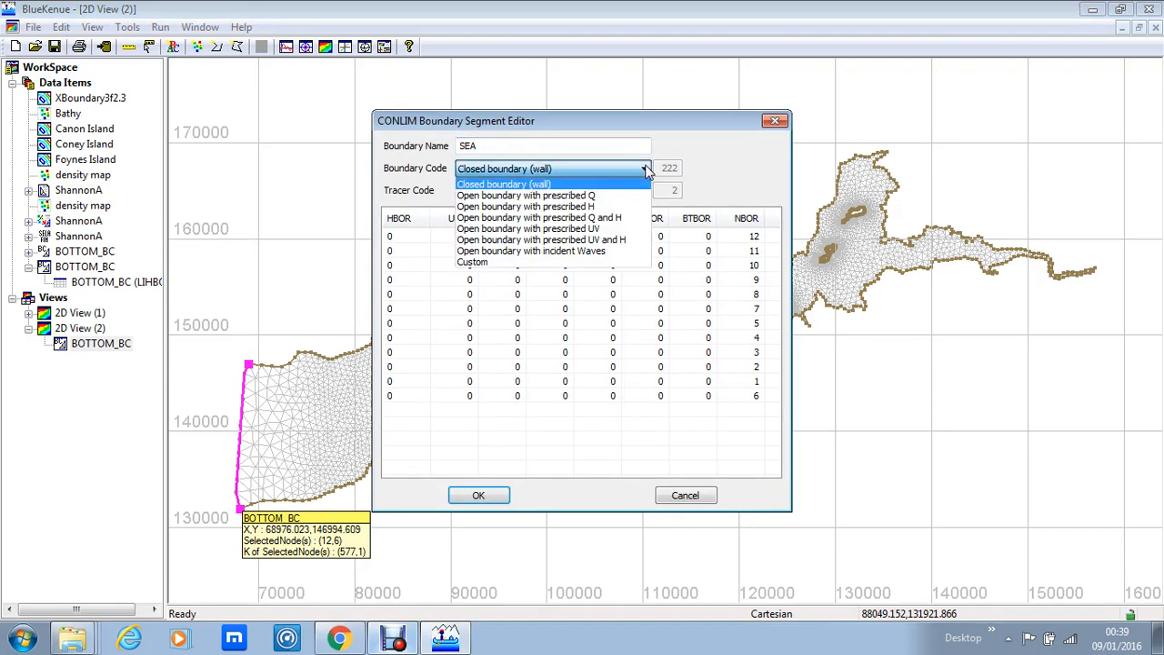
{"action": "left_click", "coordinate": [581, 209]}
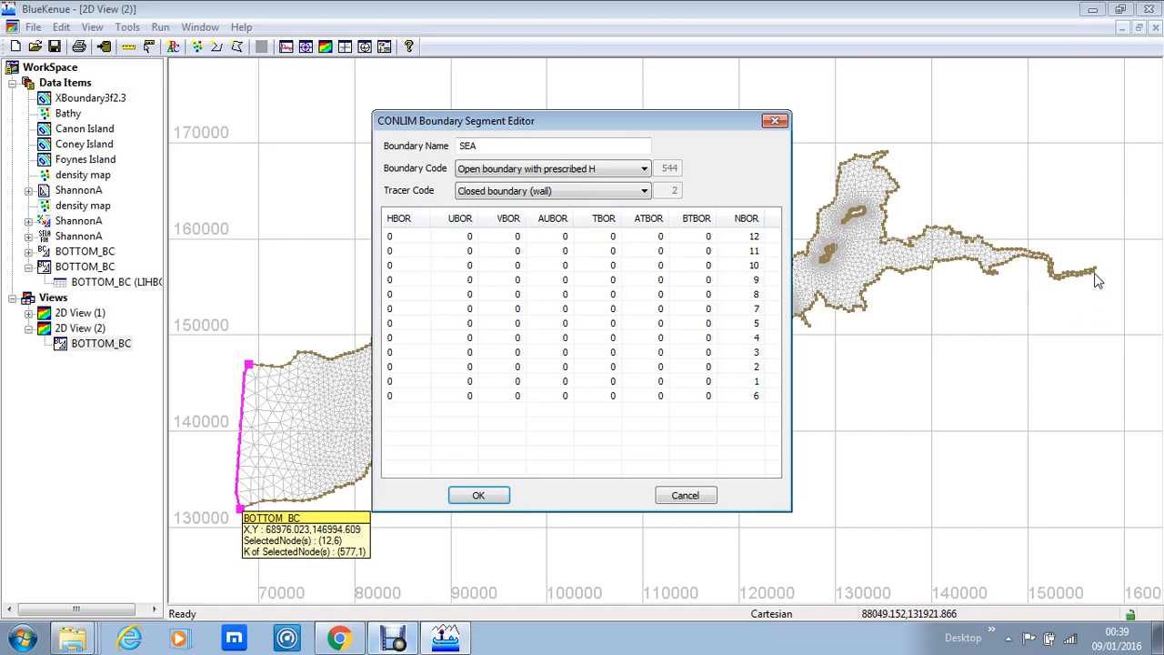
{"action": "left_click", "coordinate": [646, 168]}
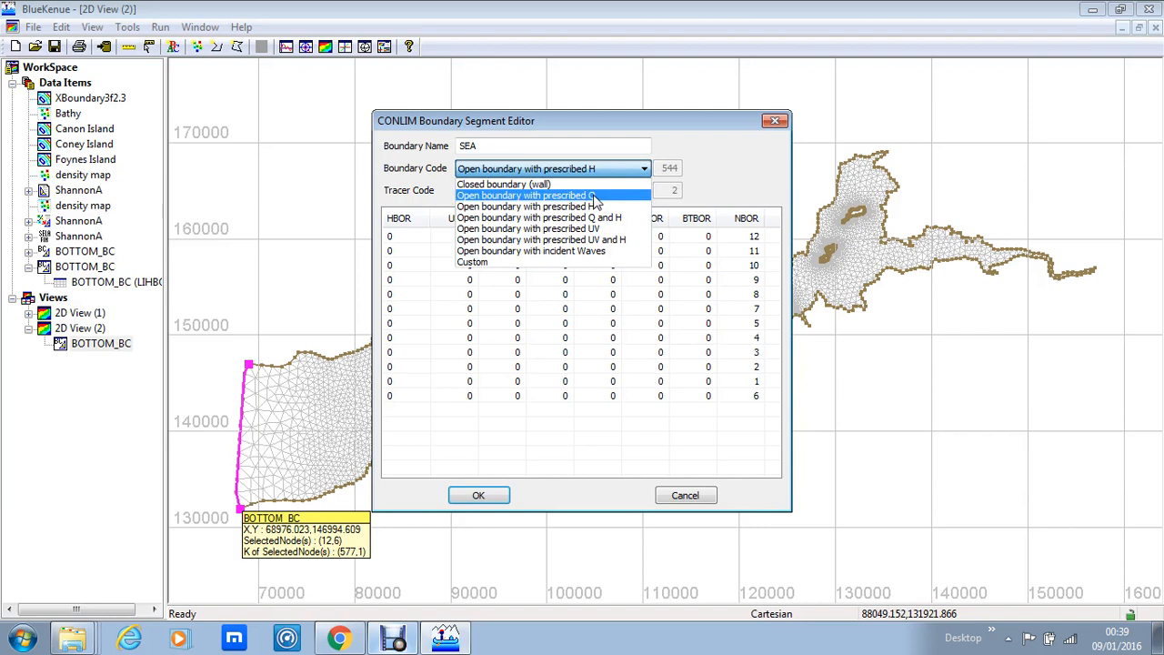
{"action": "left_click", "coordinate": [591, 209]}
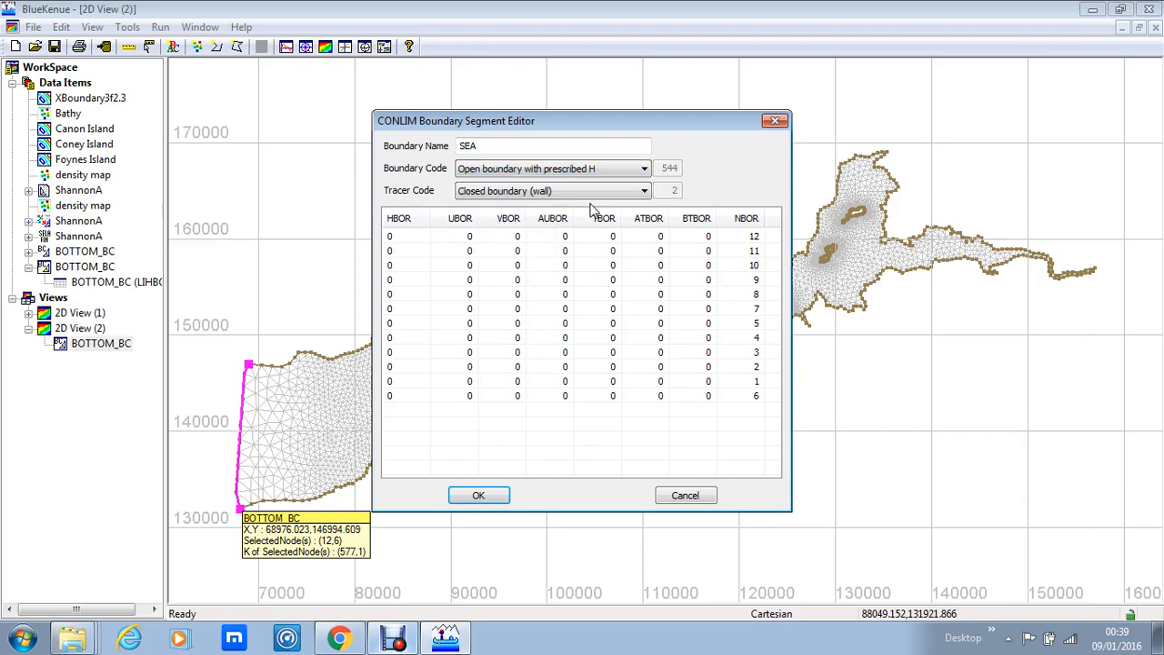
{"action": "left_click", "coordinate": [645, 168]}
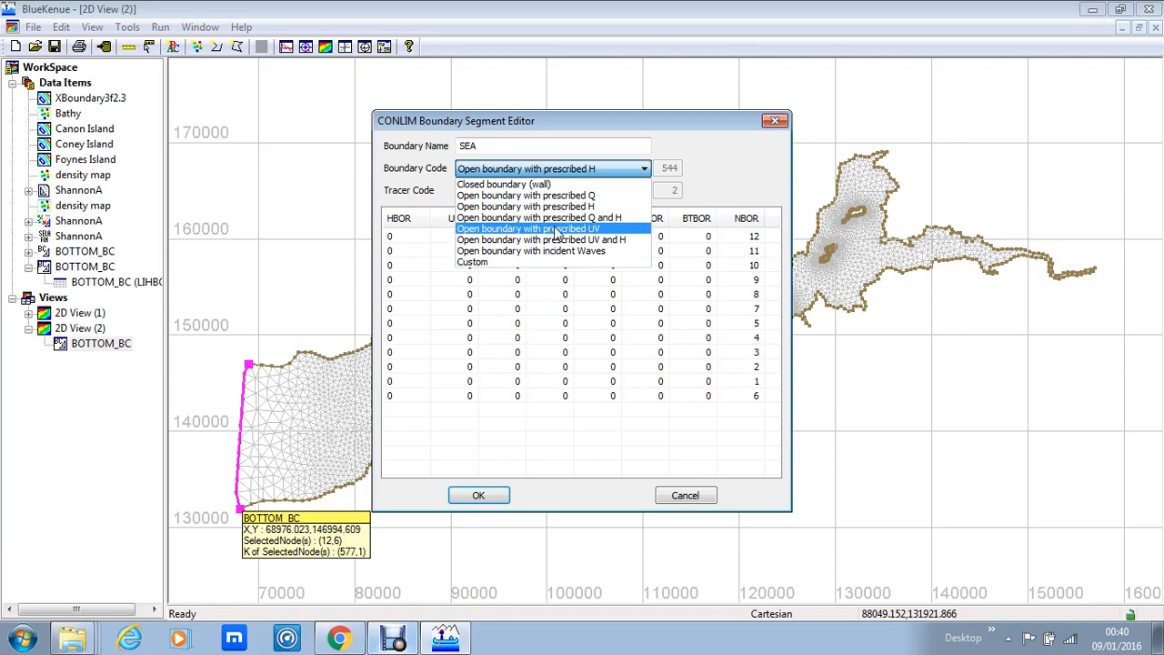
{"action": "left_click", "coordinate": [588, 209]}
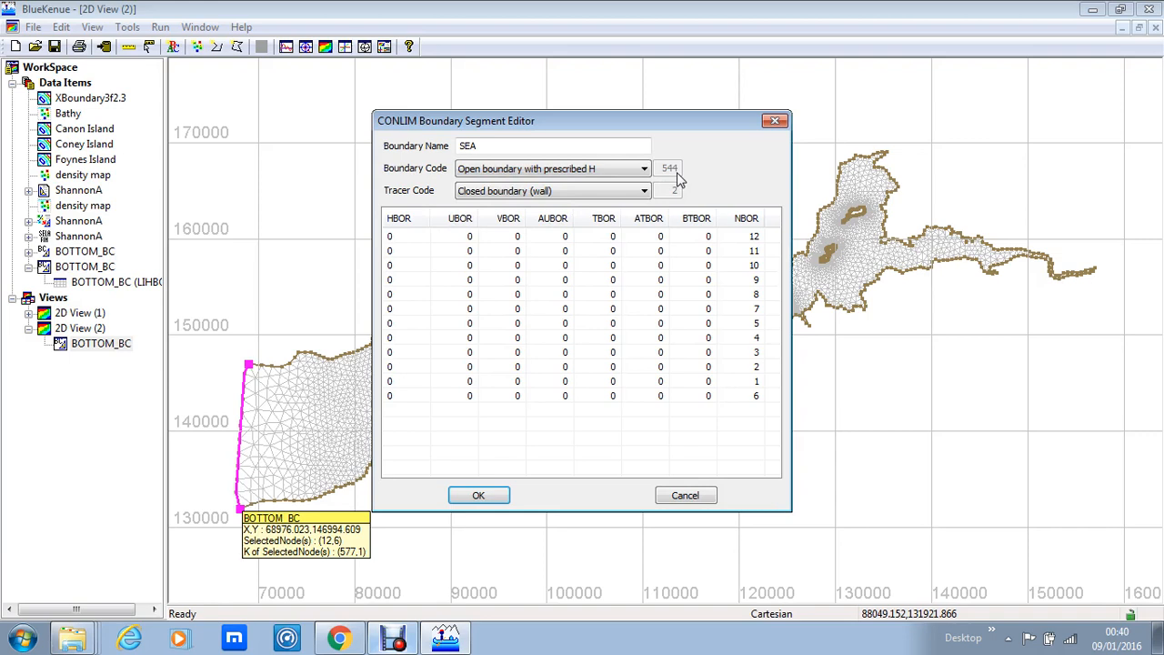
{"action": "left_click", "coordinate": [642, 193]}
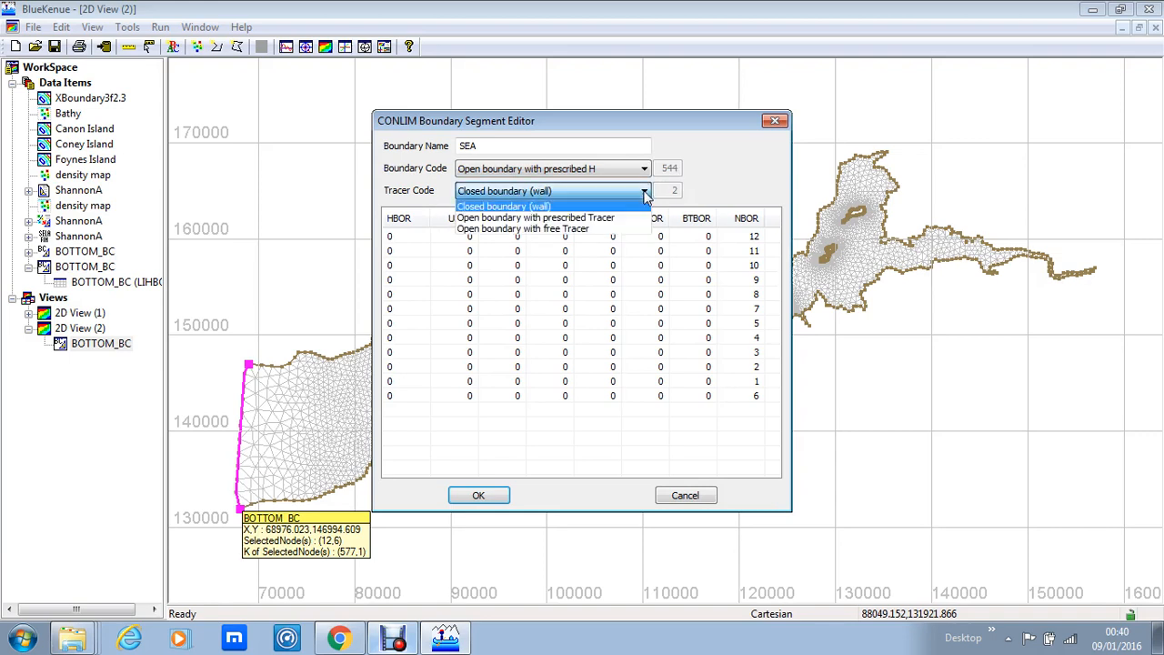
{"action": "left_click", "coordinate": [573, 230]}
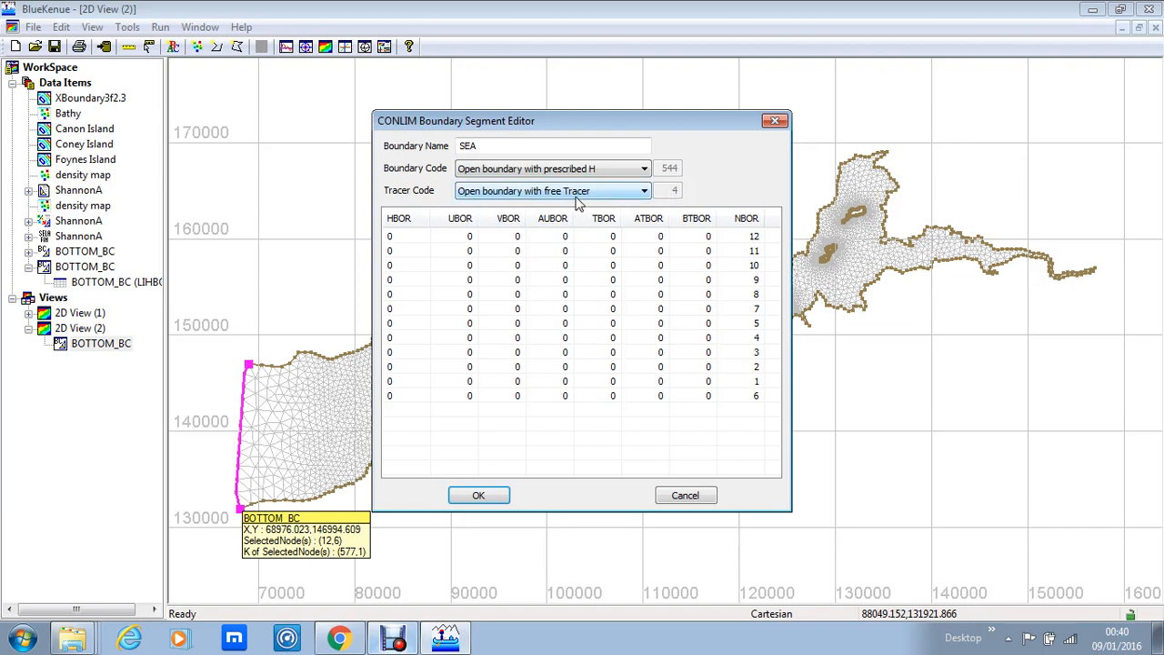
{"action": "left_click", "coordinate": [479, 495]}
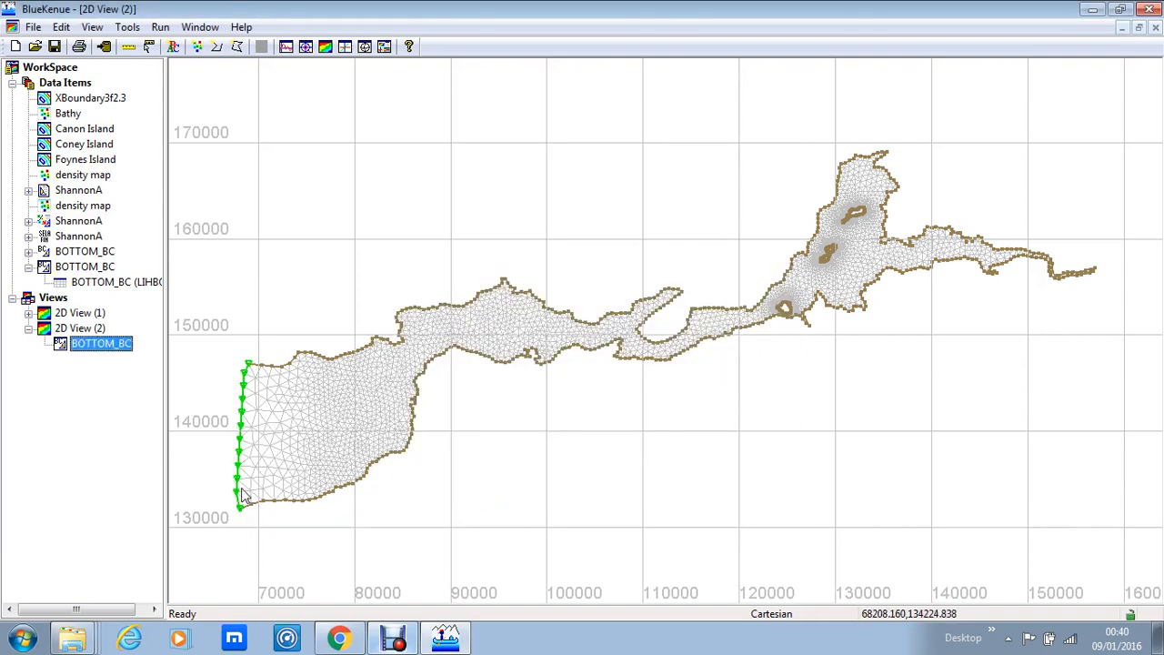
Save the LIHBOR table under the BOTTOM_BC boundary conditions object as a Conlim Table File named ShannonA
{"action": "left_click", "coordinate": [76, 284]}
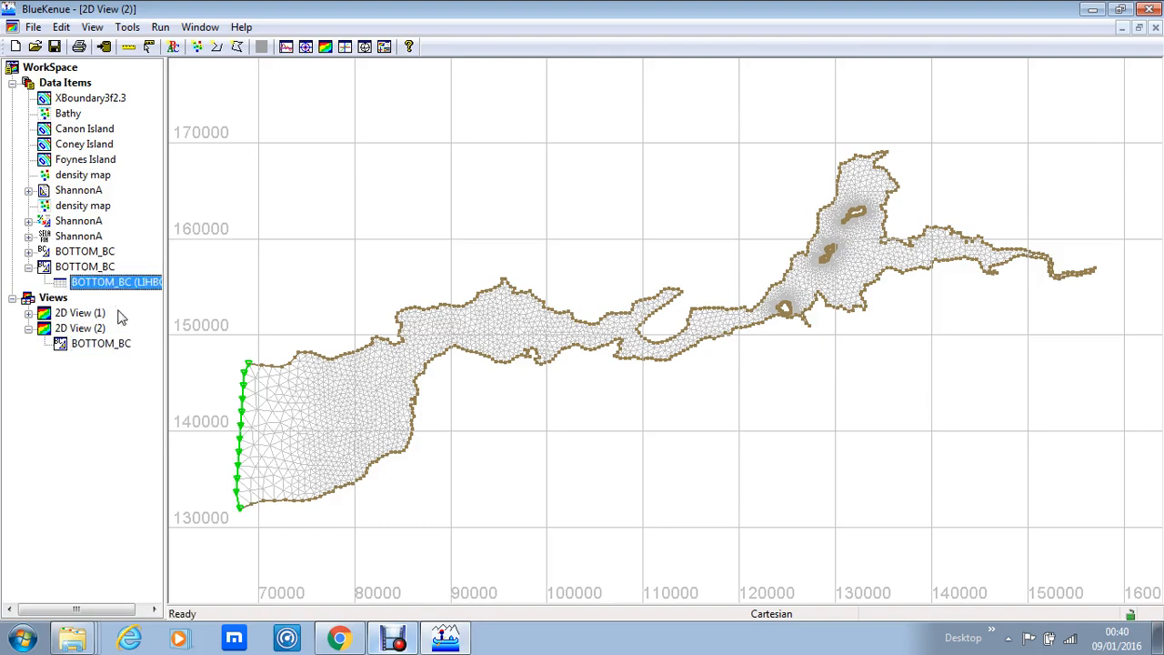
{"action": "left_click", "coordinate": [33, 28]}
{"action": "left_click", "coordinate": [60, 136]}
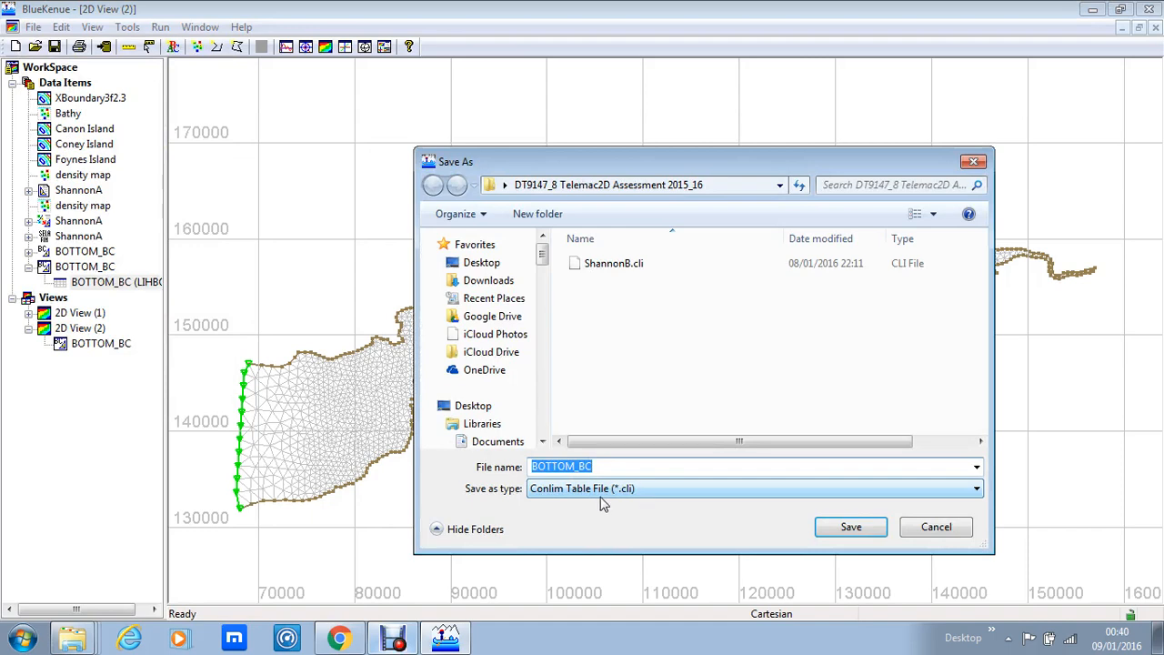
{"action": "left_click_drag", "start_coordinate": [635, 467], "coordinate": [515, 472]}
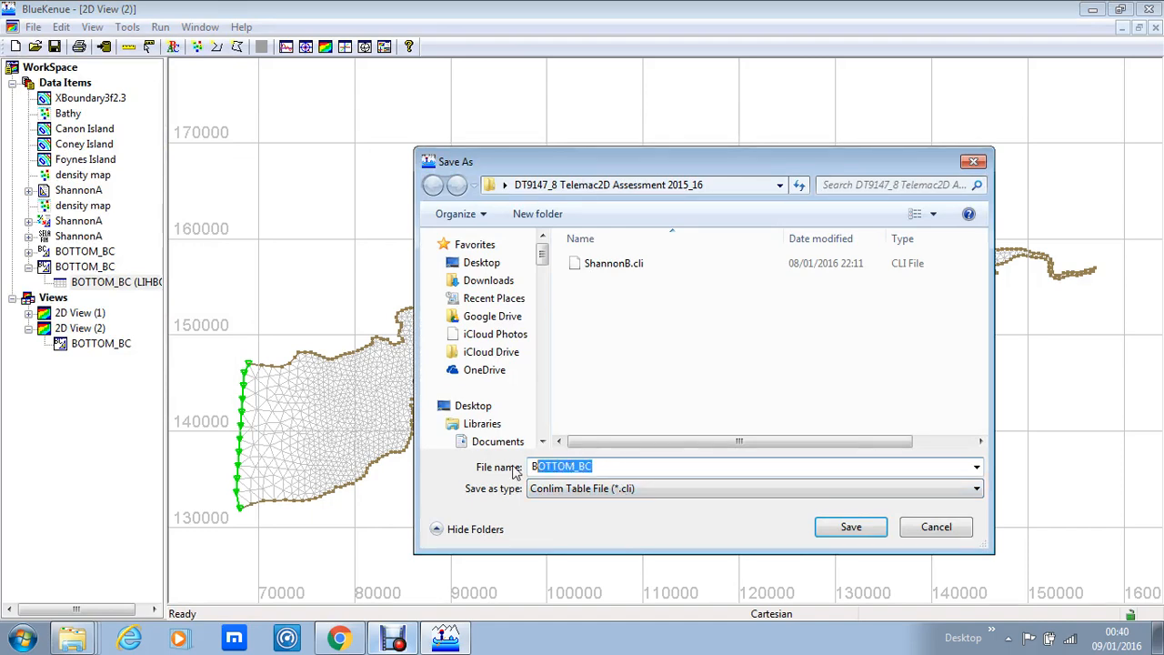
{"action": "key", "text": "BackSpace"}
{"action": "type", "text": "Shannon"}
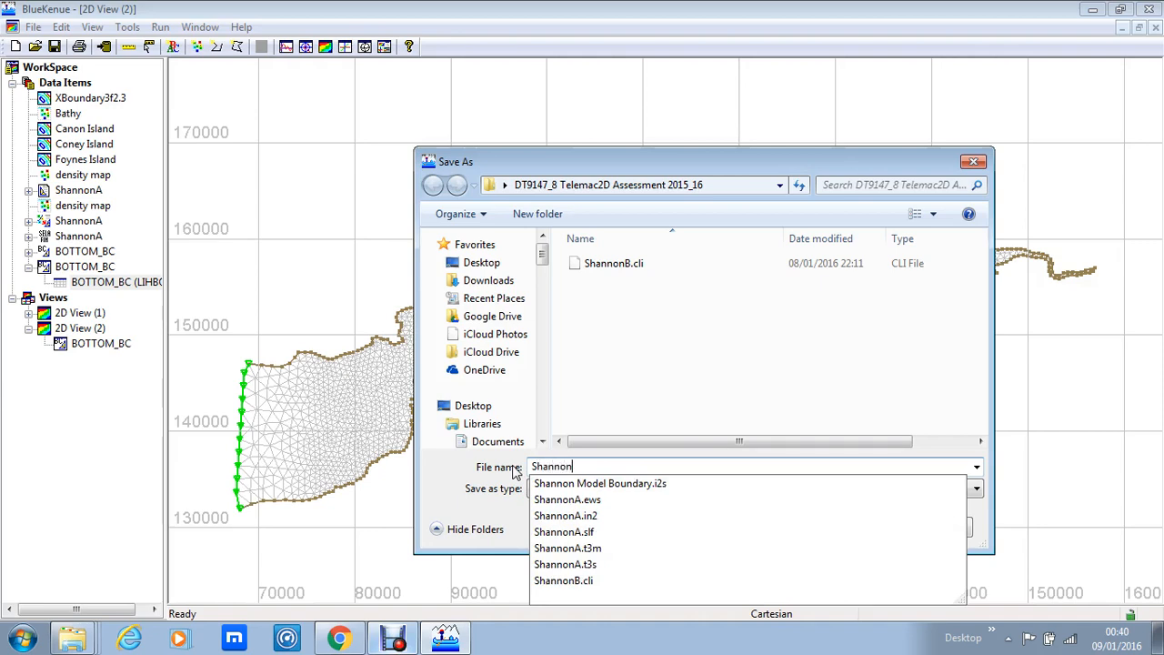
{"action": "type", "text": "A"}
{"action": "key", "text": "Return"}
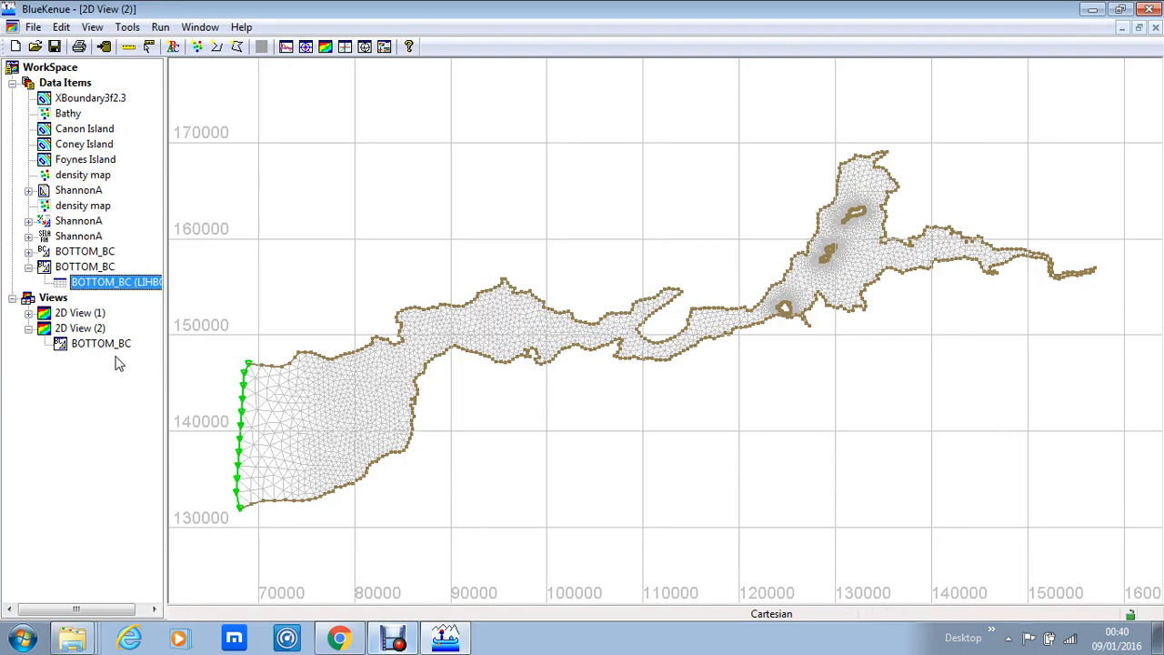
Bring 2D View (1) to the front and save the workspace over ShannonA.ews, agreeing to write the unsaved objects to file
{"action": "left_click", "coordinate": [29, 313]}
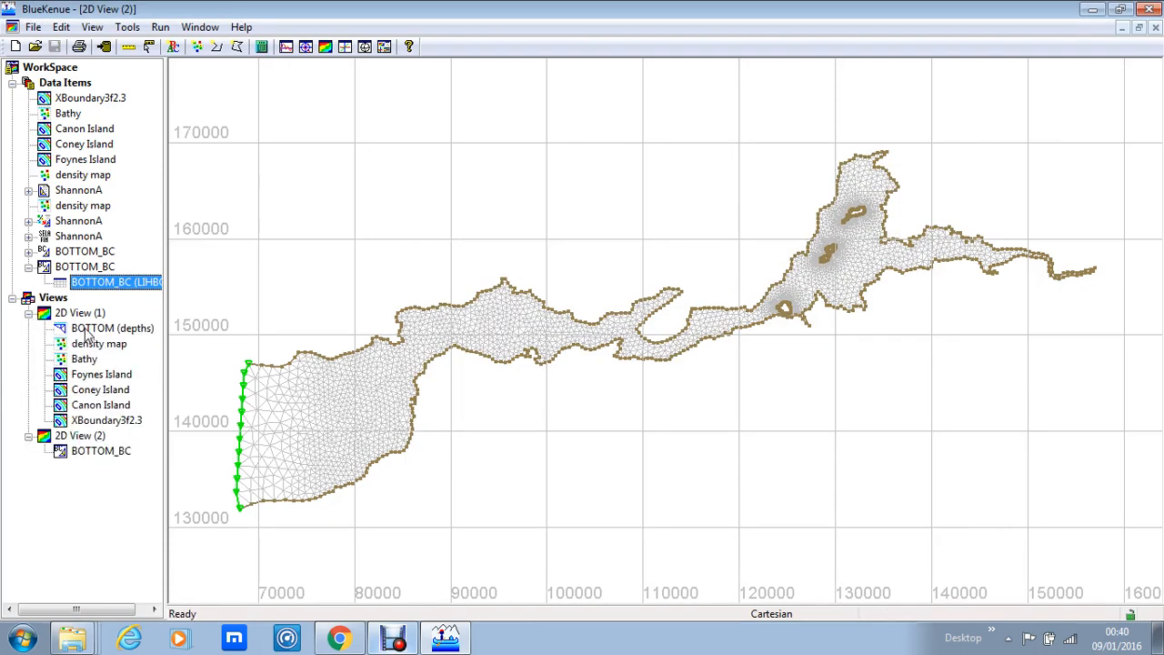
{"action": "double_click", "coordinate": [80, 312]}
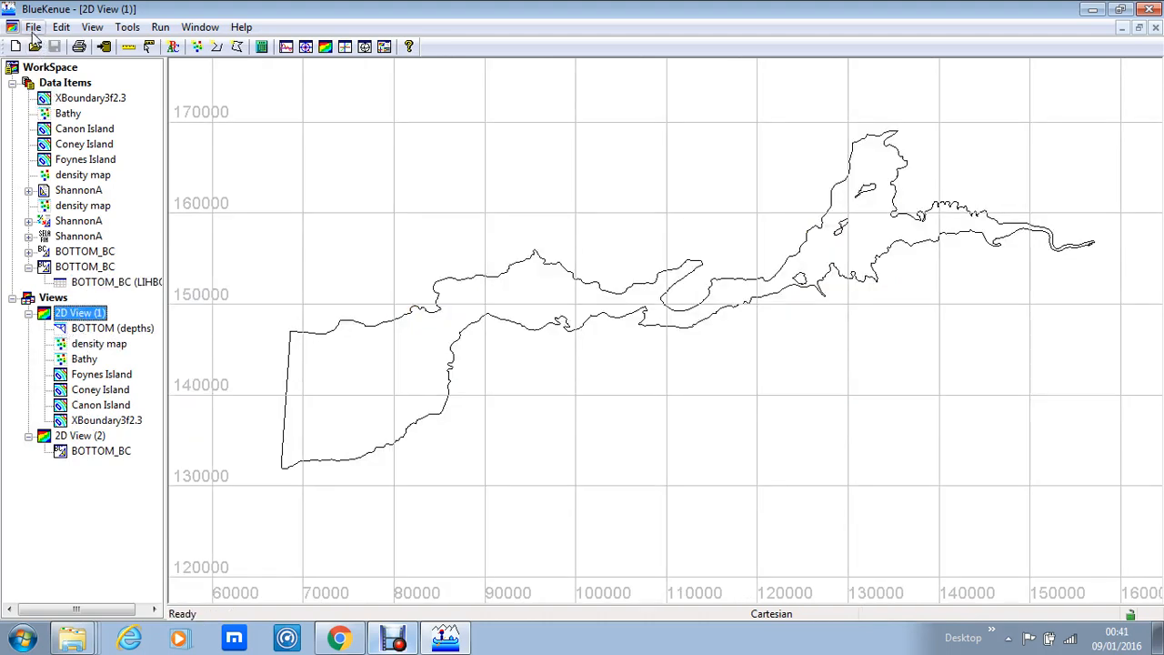
{"action": "left_click", "coordinate": [34, 29]}
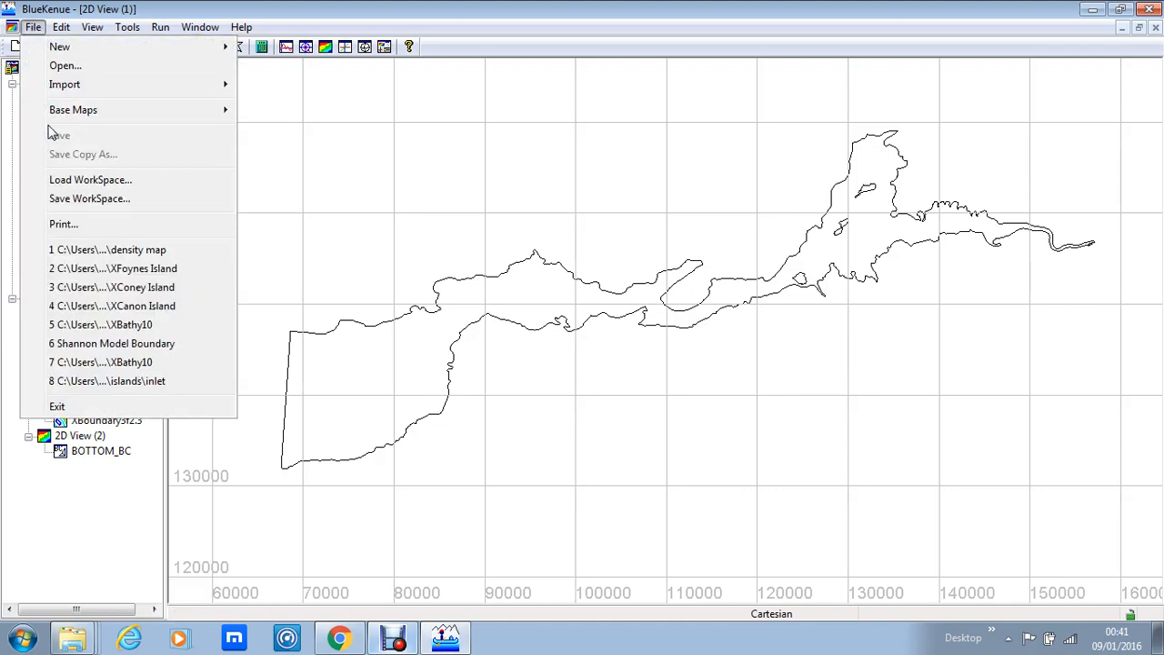
{"action": "left_click", "coordinate": [82, 200]}
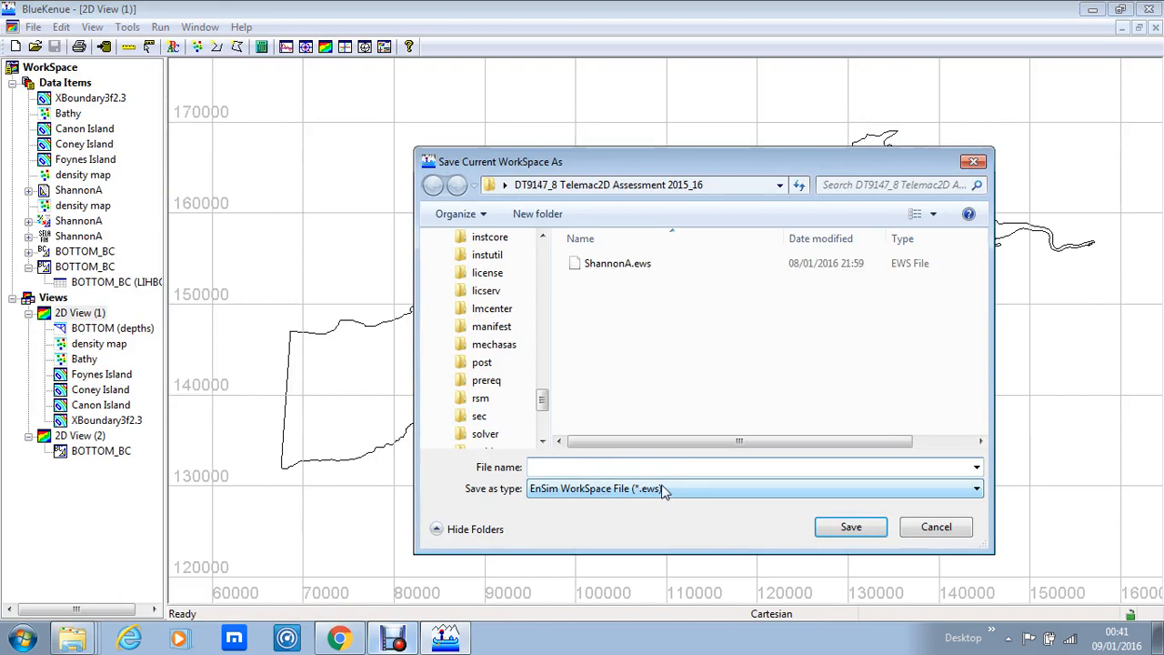
{"action": "left_click", "coordinate": [626, 264]}
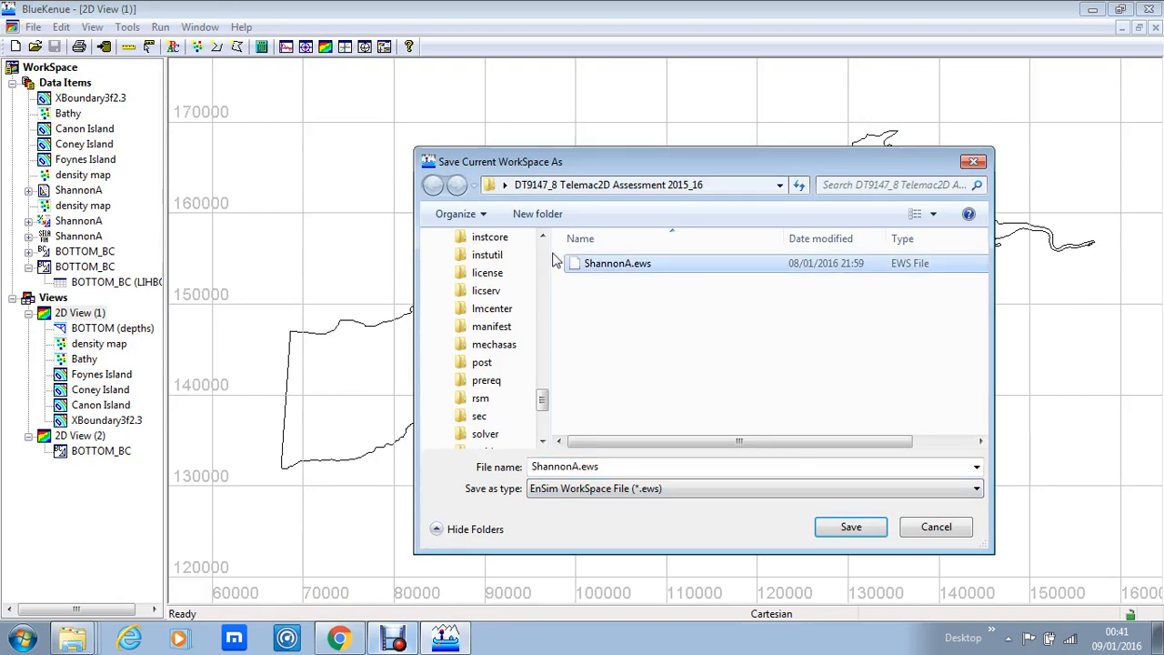
{"action": "left_click", "coordinate": [848, 526]}
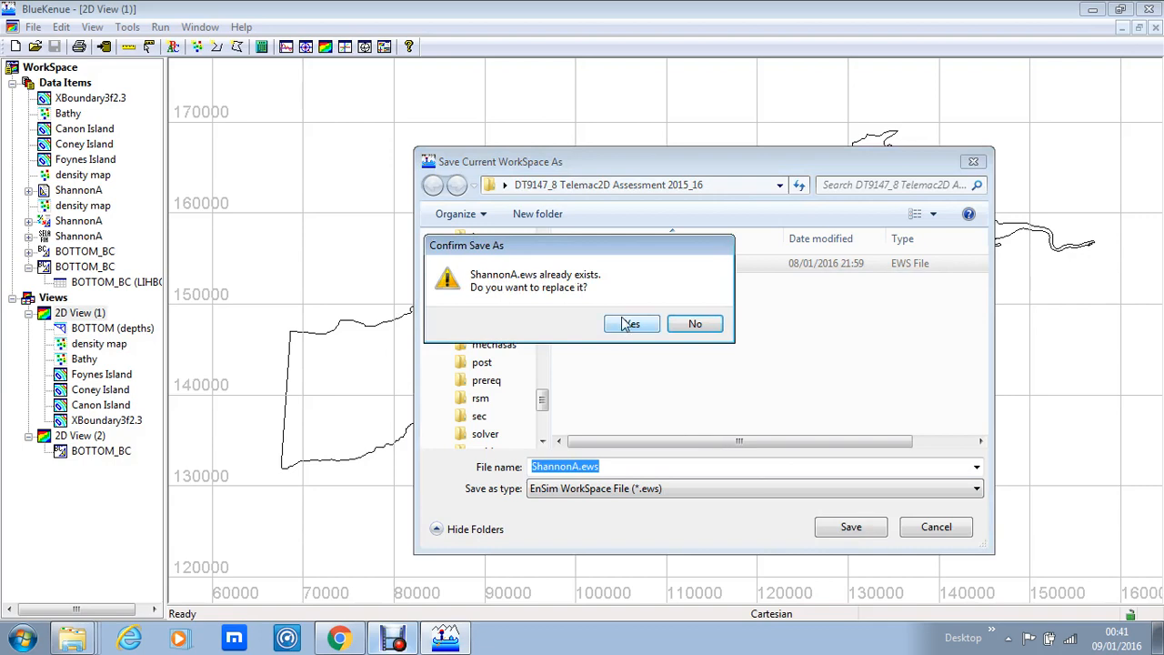
{"action": "left_click", "coordinate": [627, 324]}
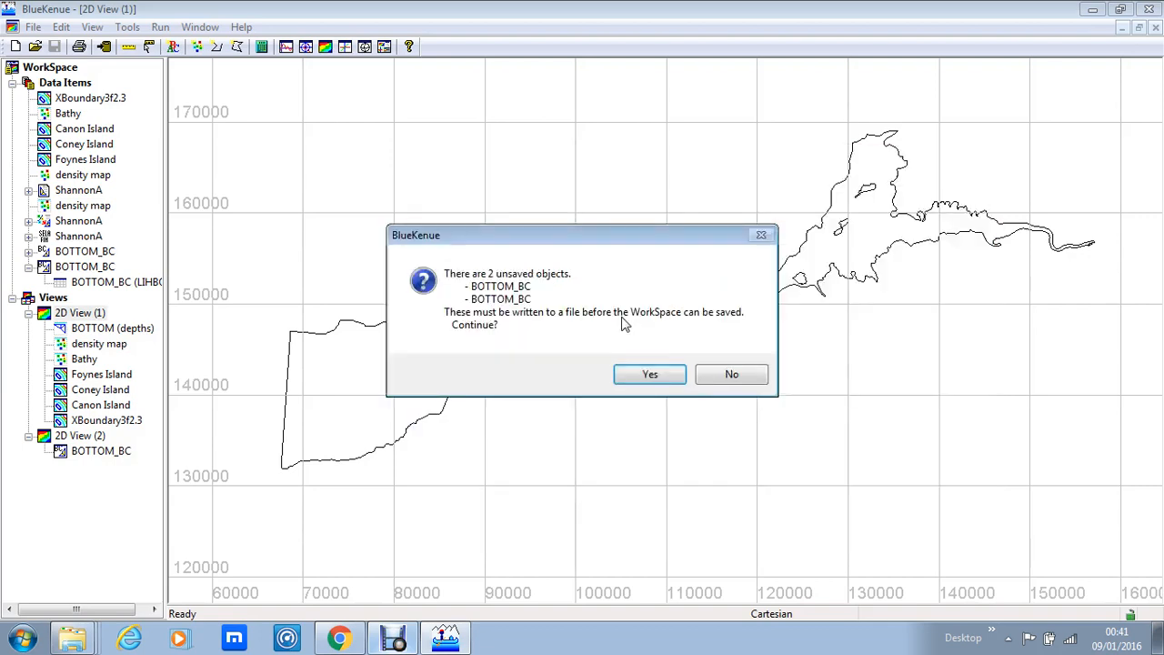
{"action": "left_click", "coordinate": [659, 375]}
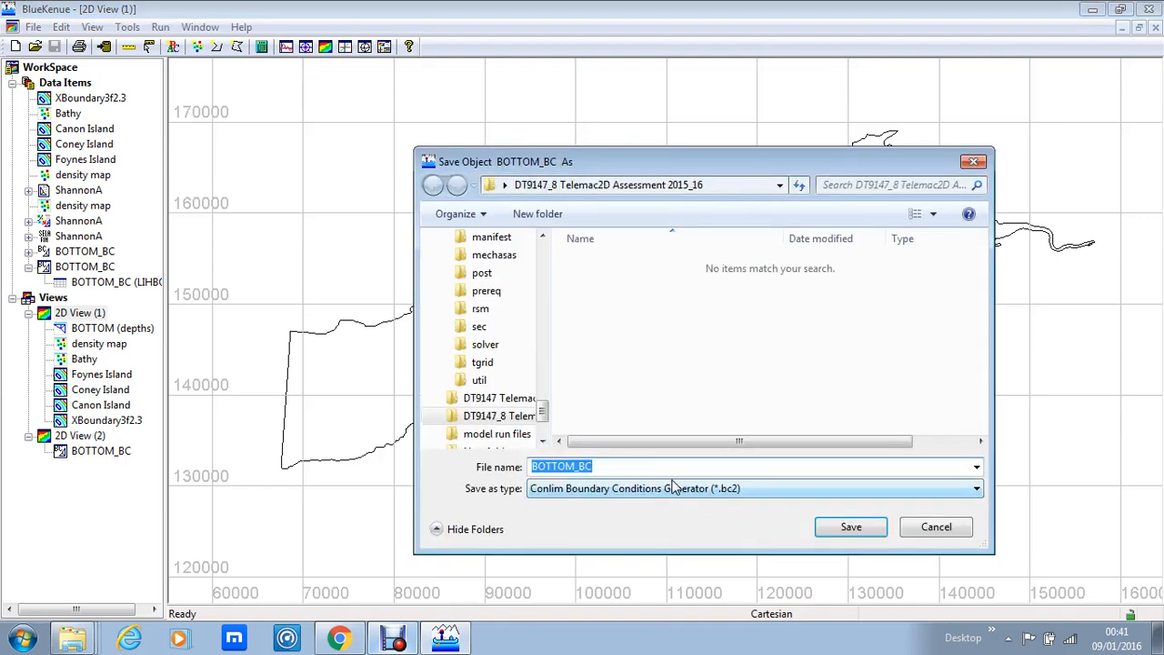
Save the first unsaved BOTTOM_BC object as a Conlim Boundary Conditions Generator file named ShannonA
{"action": "type", "text": "Sahh"}
{"action": "key", "text": "BackSpace"}
{"action": "key", "text": "BackSpace"}
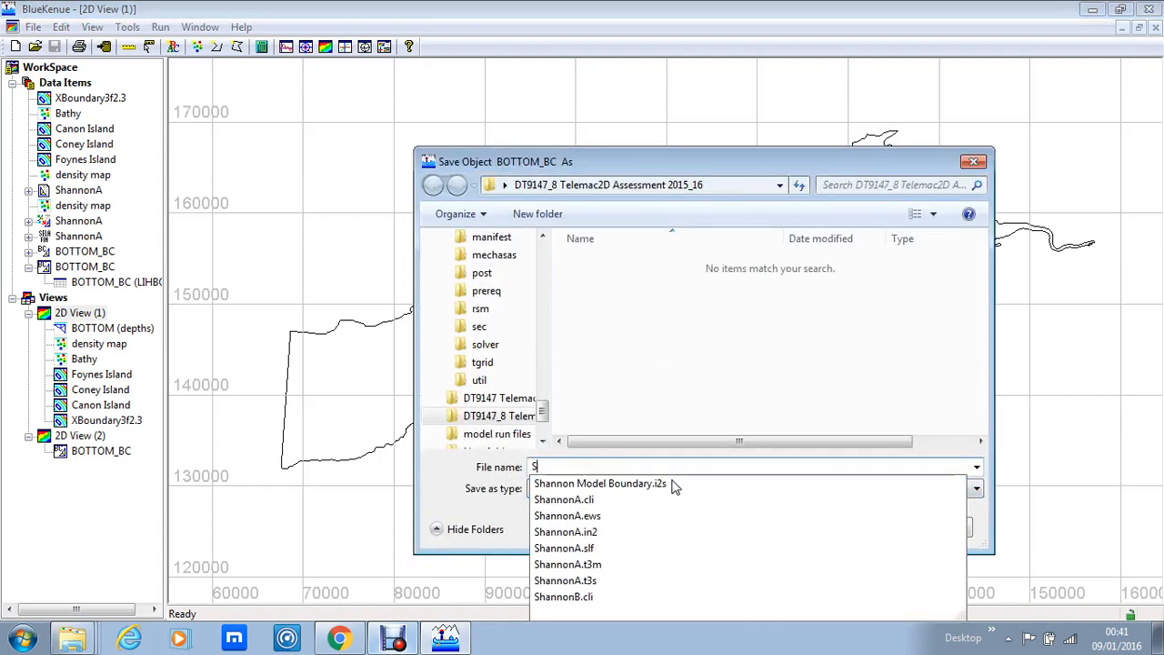
{"action": "type", "text": "hannonA"}
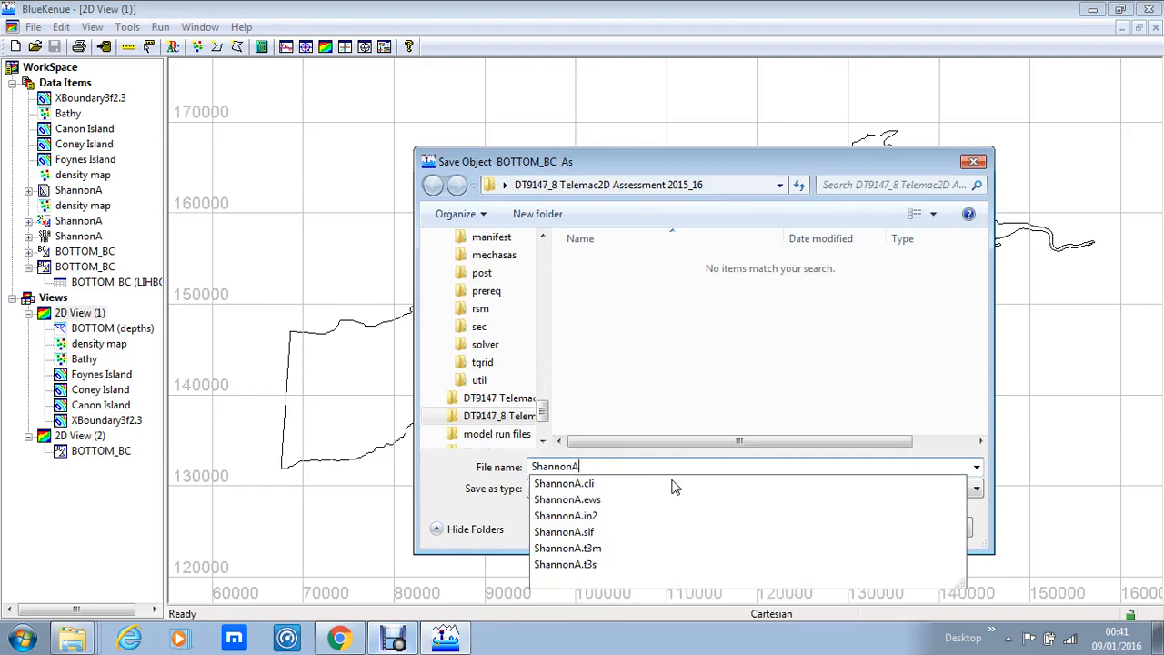
{"action": "key", "text": "Return"}
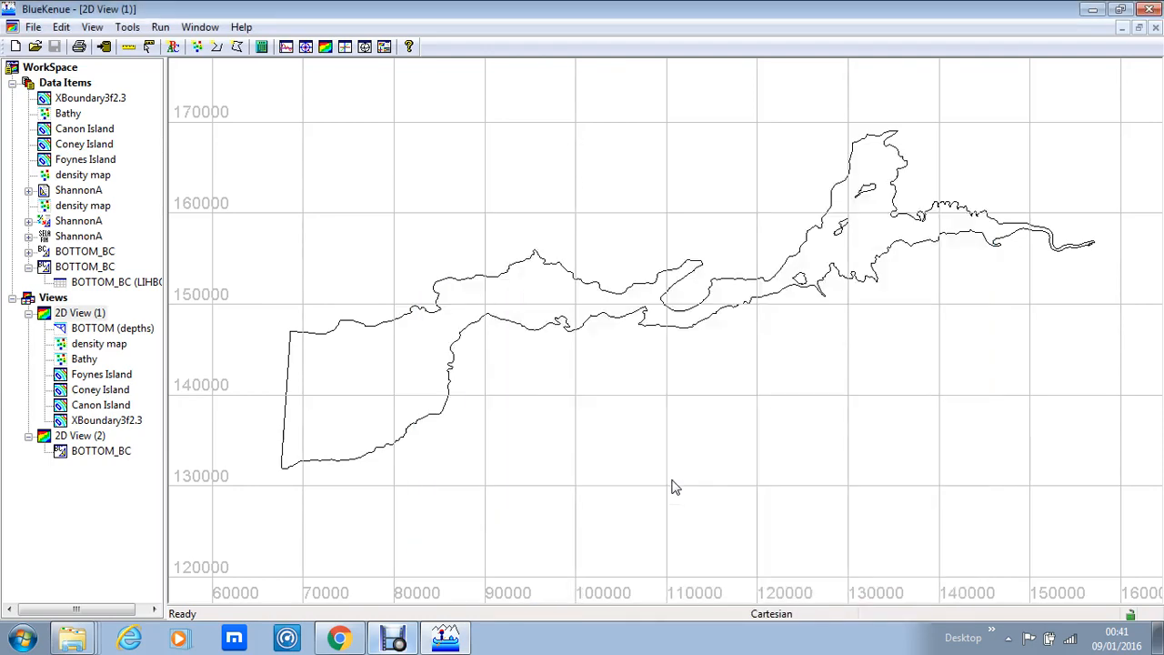
Save the second unsaved BOTTOM_BC object as a Conlim Boundary Conditions Generator file named ShannonA1
{"action": "type", "text": "S"}
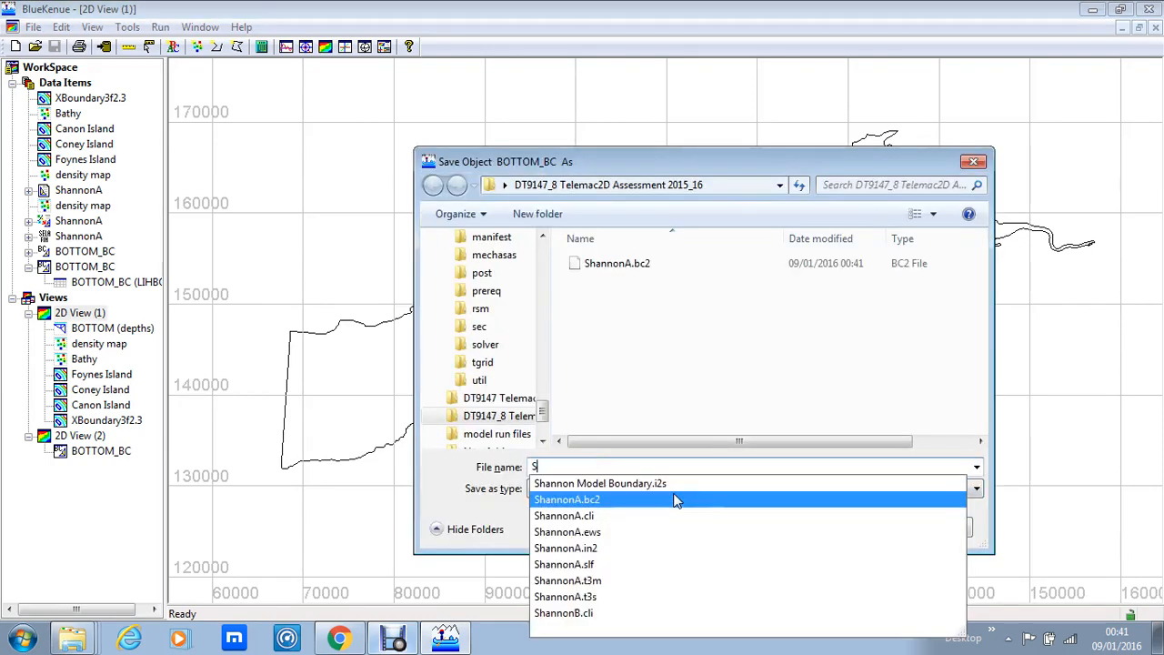
{"action": "type", "text": "hannon"}
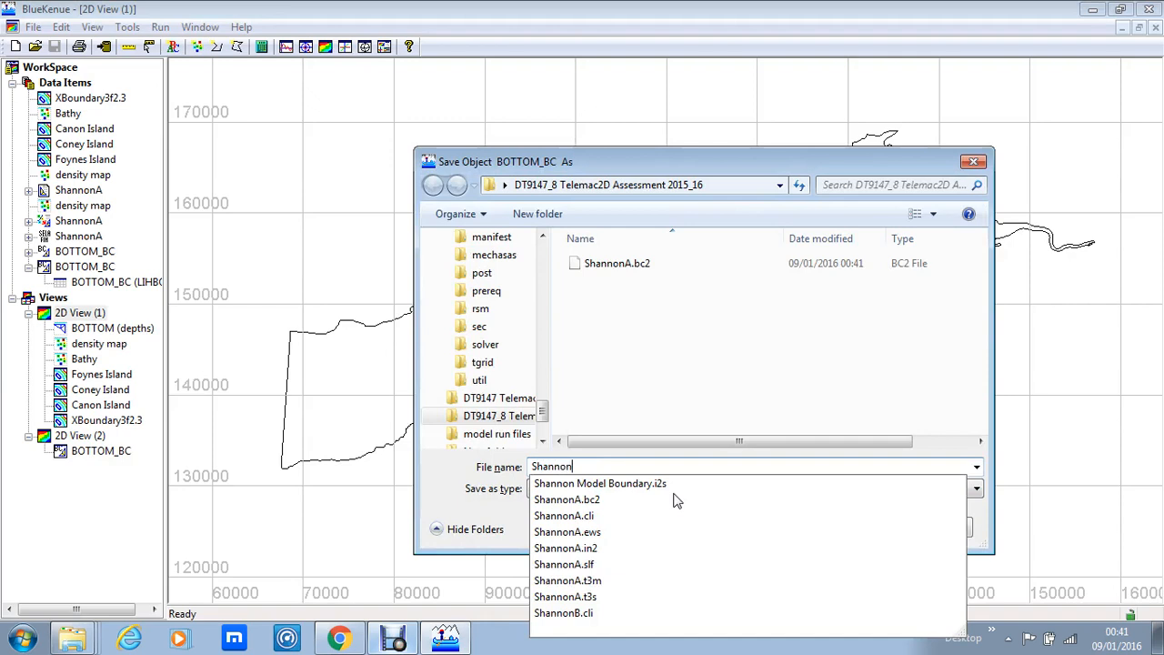
{"action": "type", "text": "A1"}
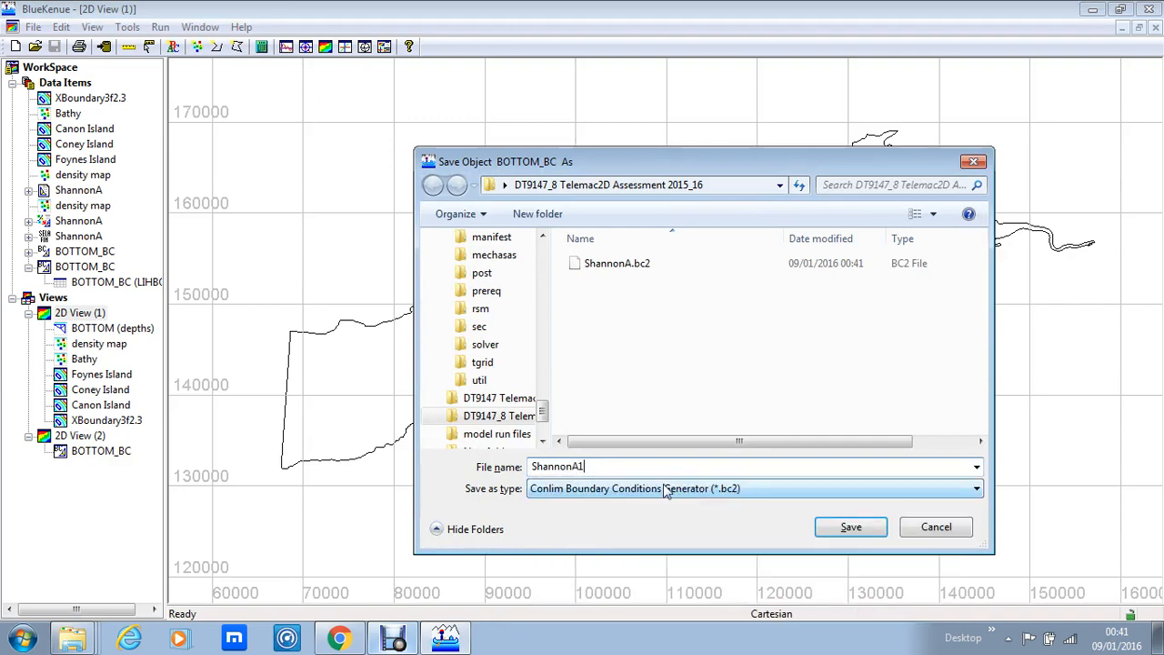
{"action": "left_click", "coordinate": [854, 535]}
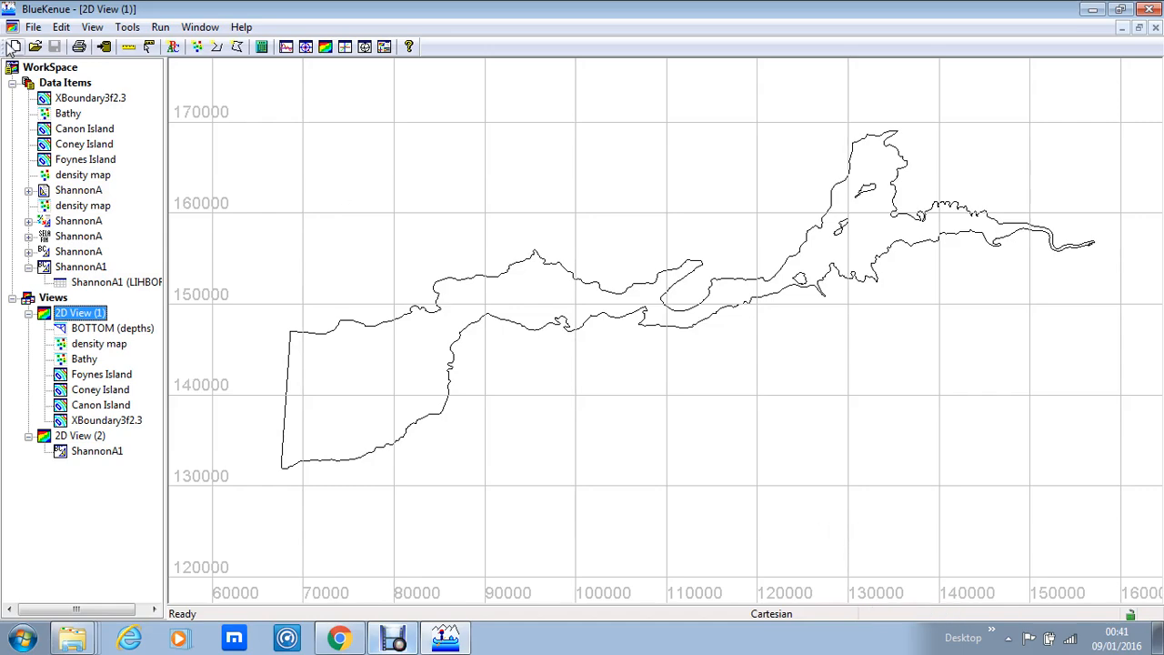
Exit BlueKenue and close the browser window behind it
{"action": "left_click", "coordinate": [33, 28]}
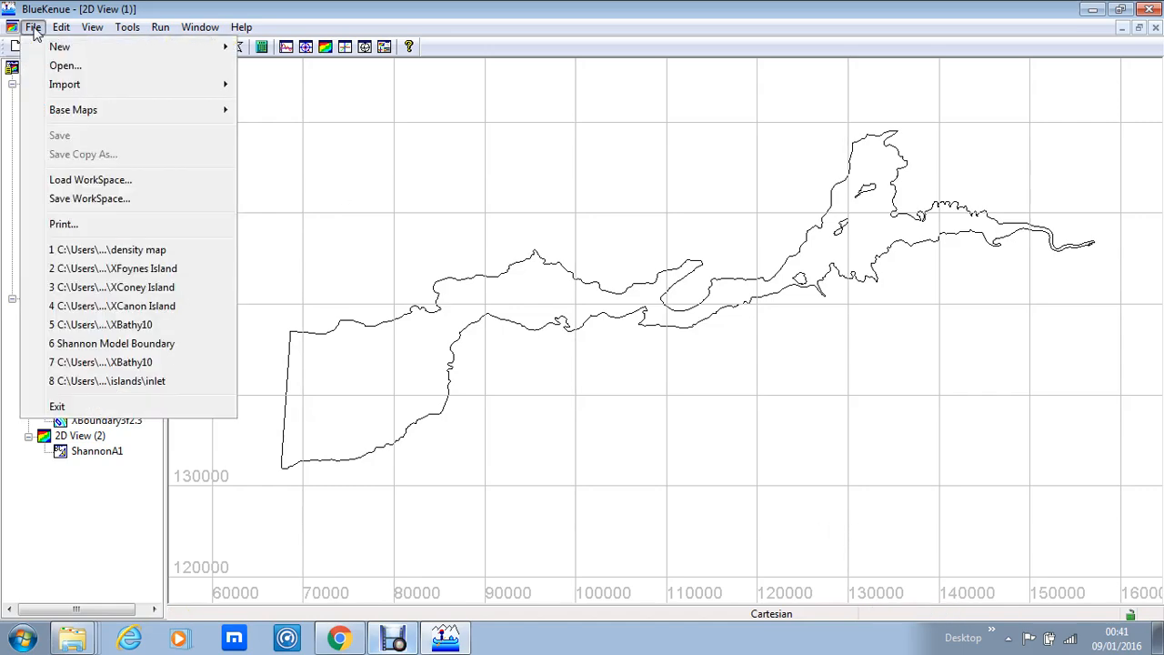
{"action": "left_click", "coordinate": [69, 406]}
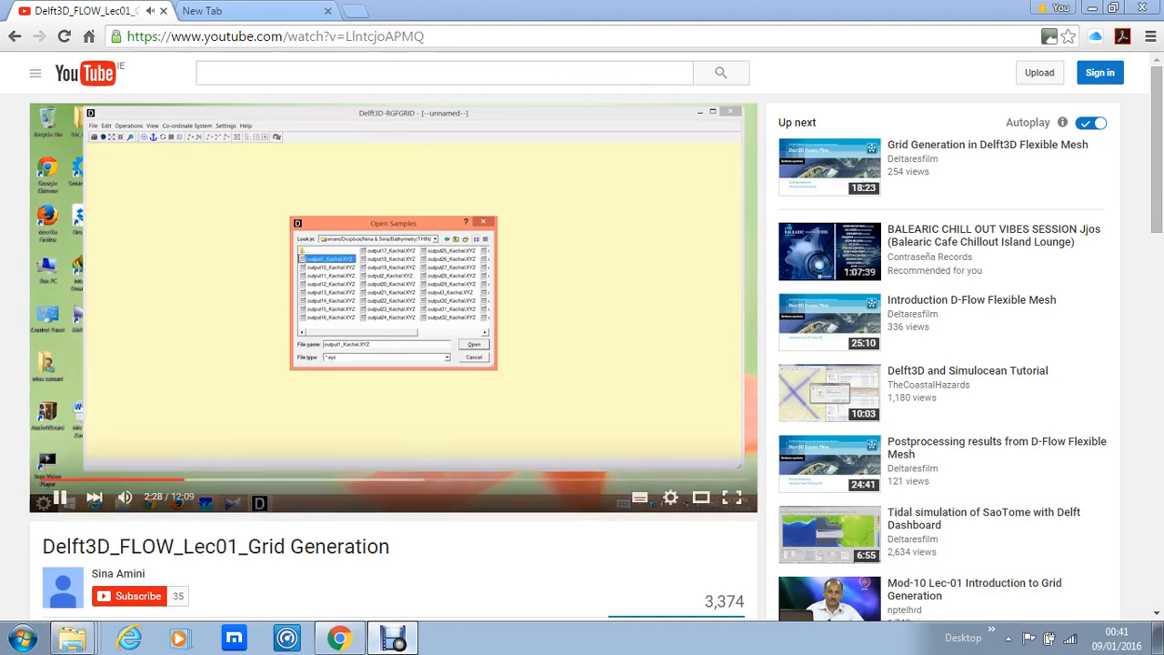
{"action": "left_click", "coordinate": [1143, 7]}
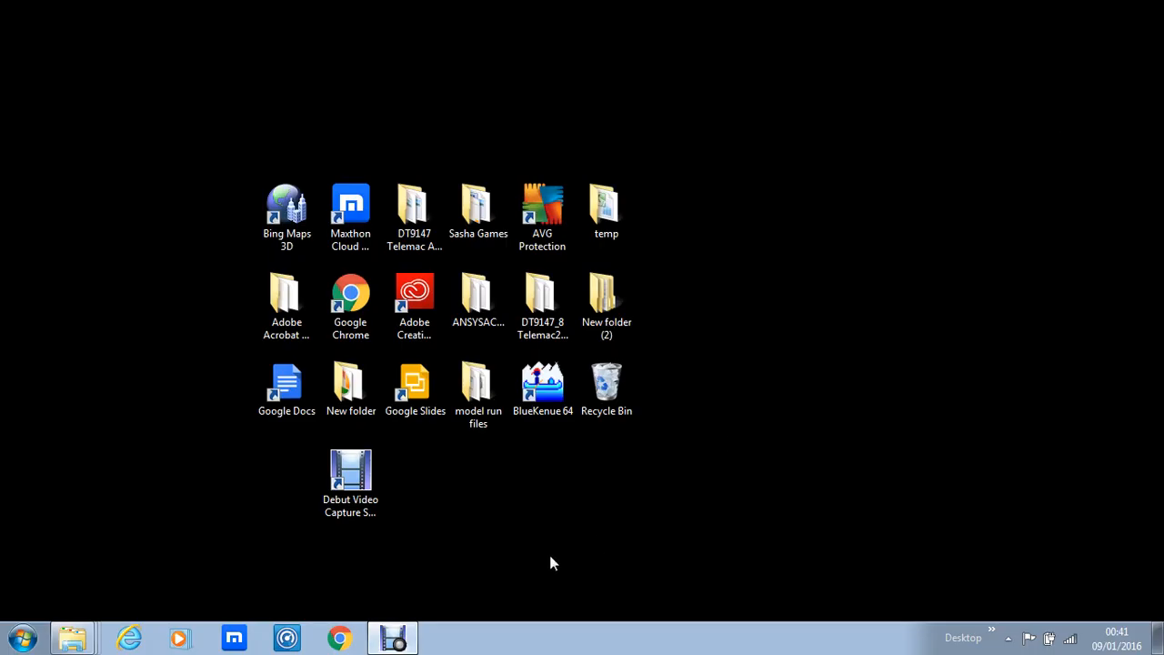
{"action": "left_click", "coordinate": [391, 640]}
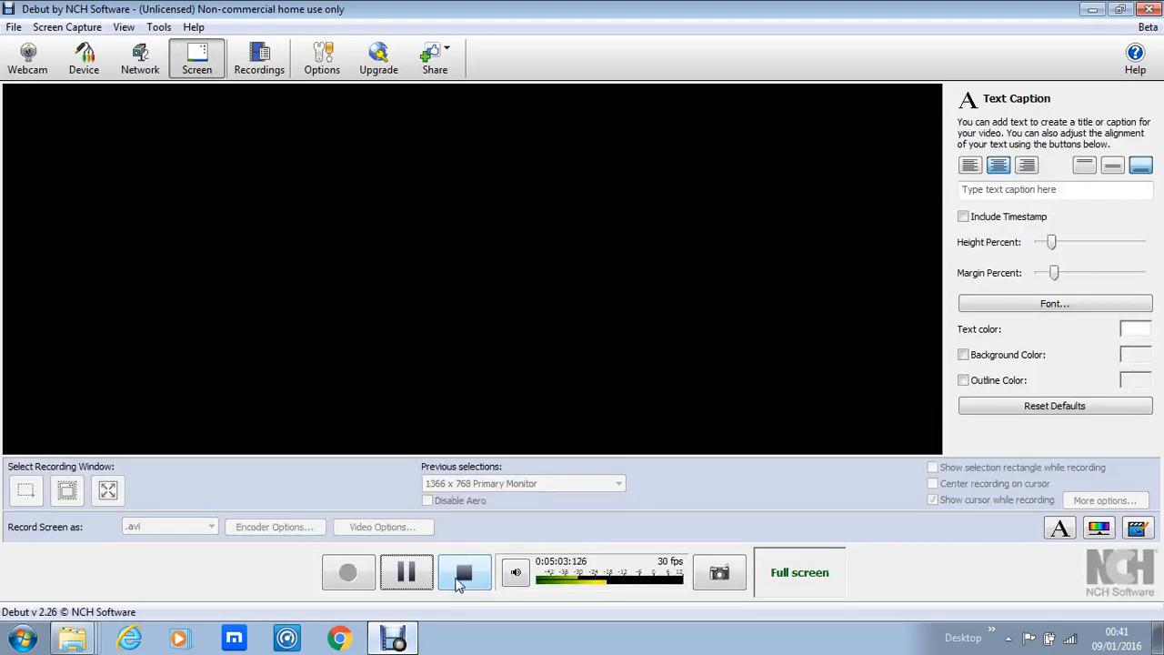